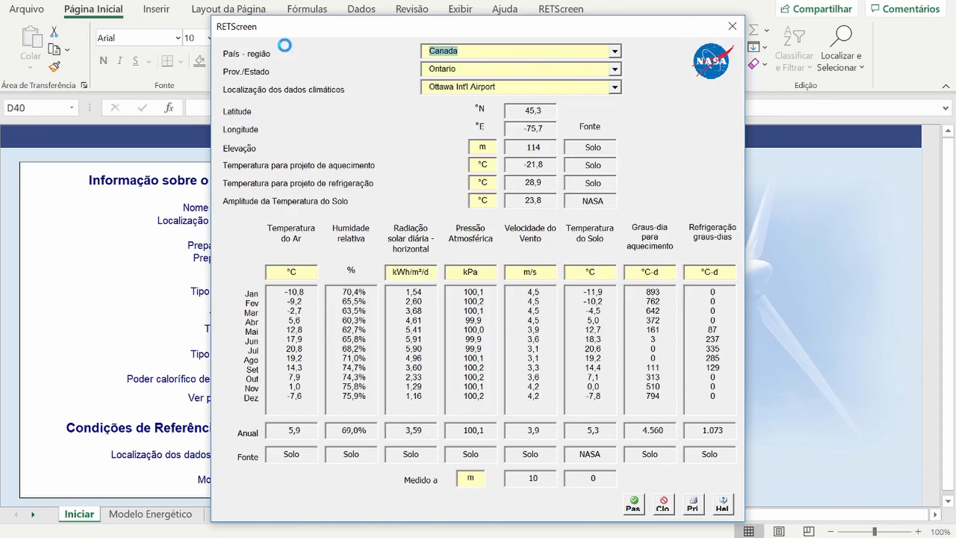
Step: Set the climate data country to Brasil and the state to Paraná
text(Brasil)
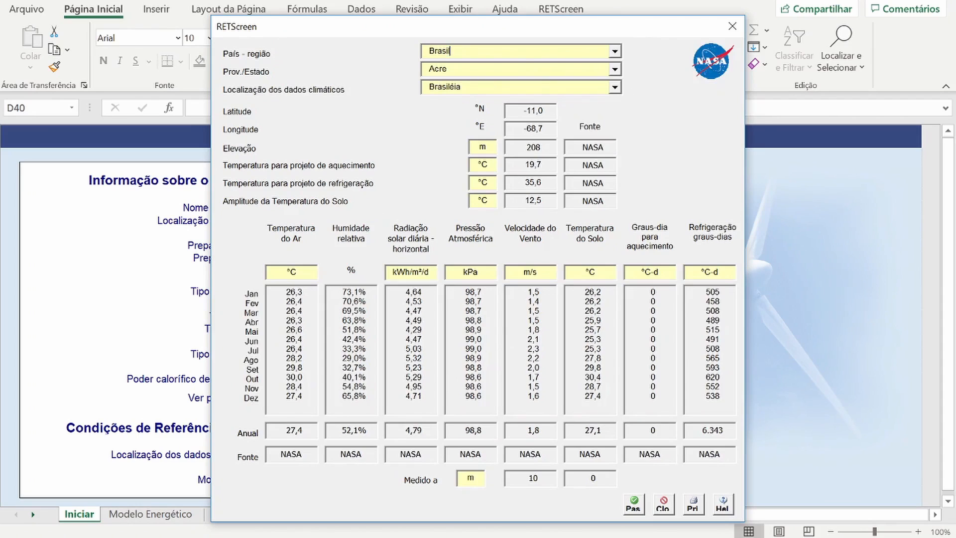
key(Tab)
text(Paran)
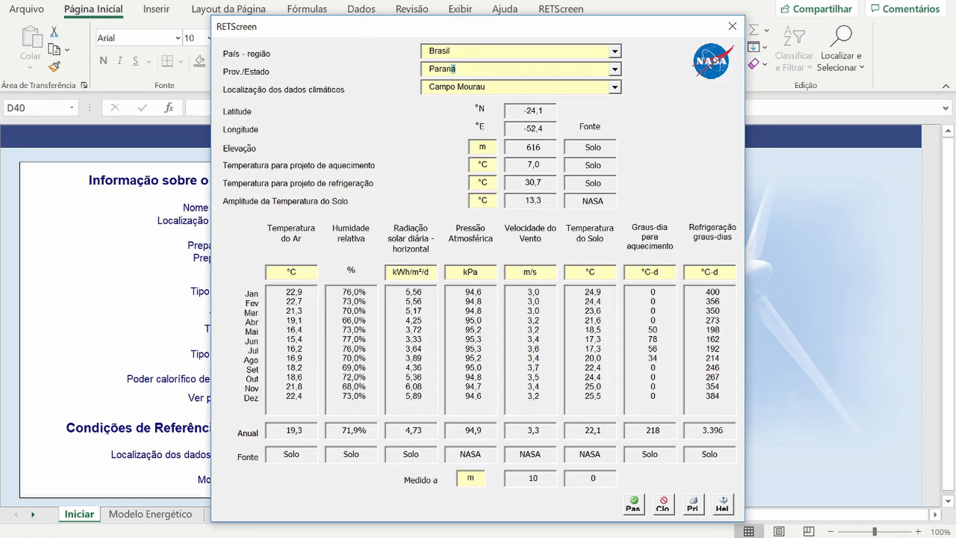
Step: Choose Londrina Airport as the climate data location and apply it to the project
drag(429, 87, 501, 86)
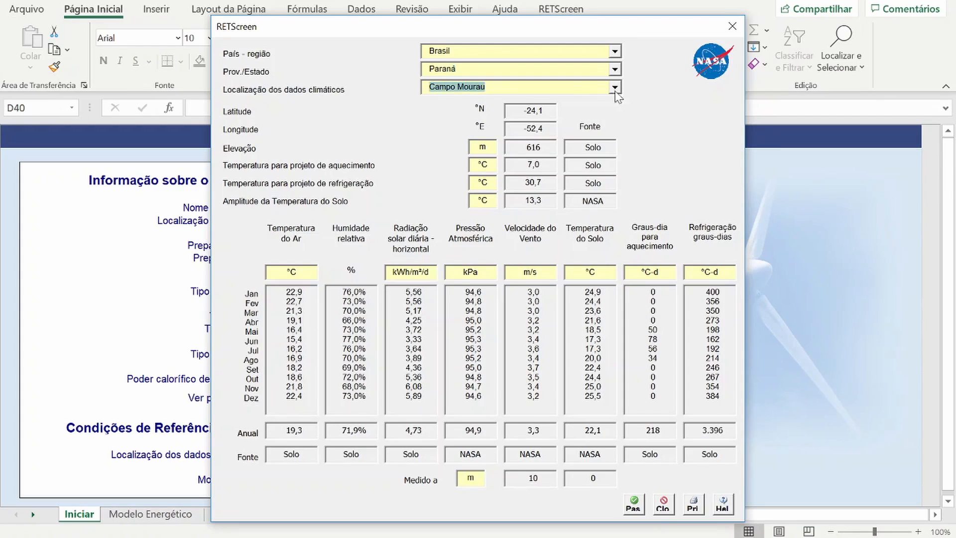
click(615, 87)
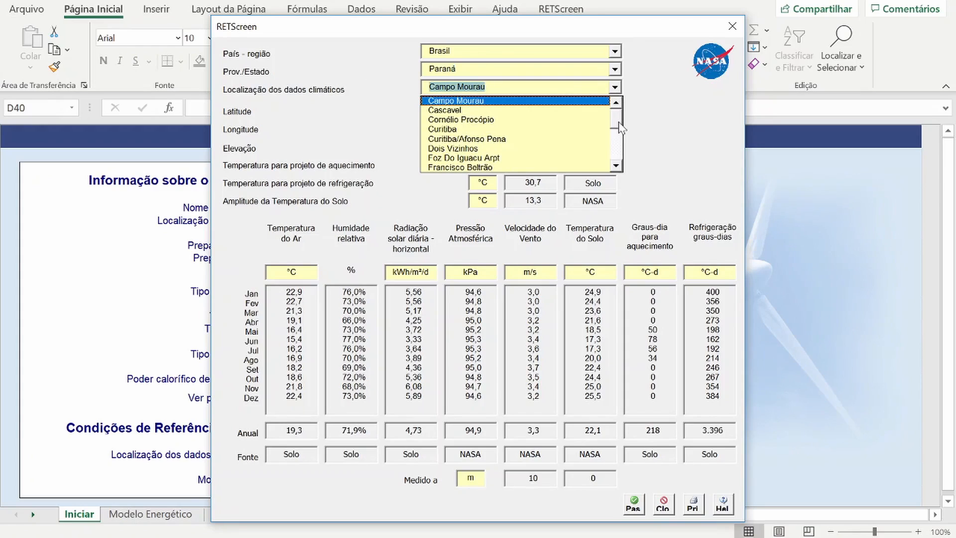
mouse_move(621, 130)
mouse_down()
mouse_move(621, 153)
mouse_move(622, 138)
mouse_up()
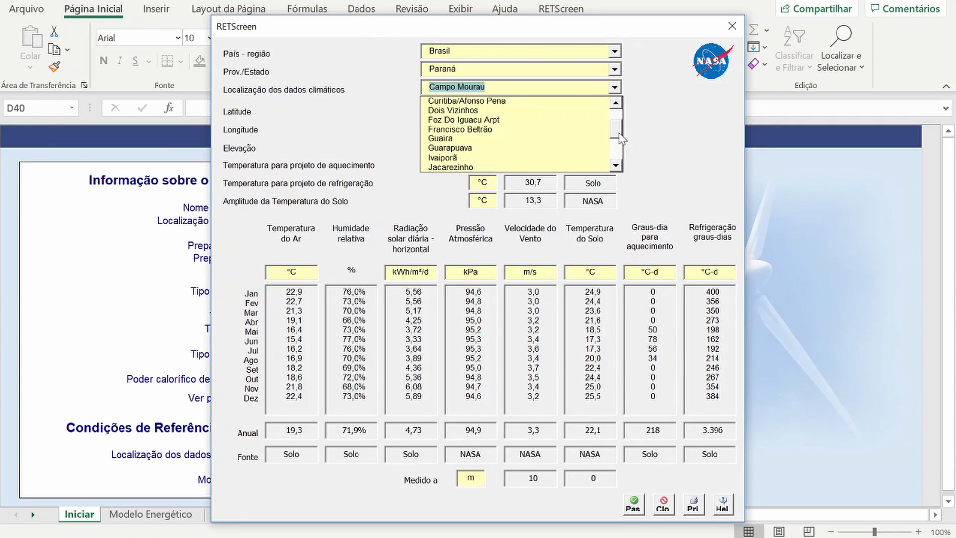
scroll(618, 143, down, 2)
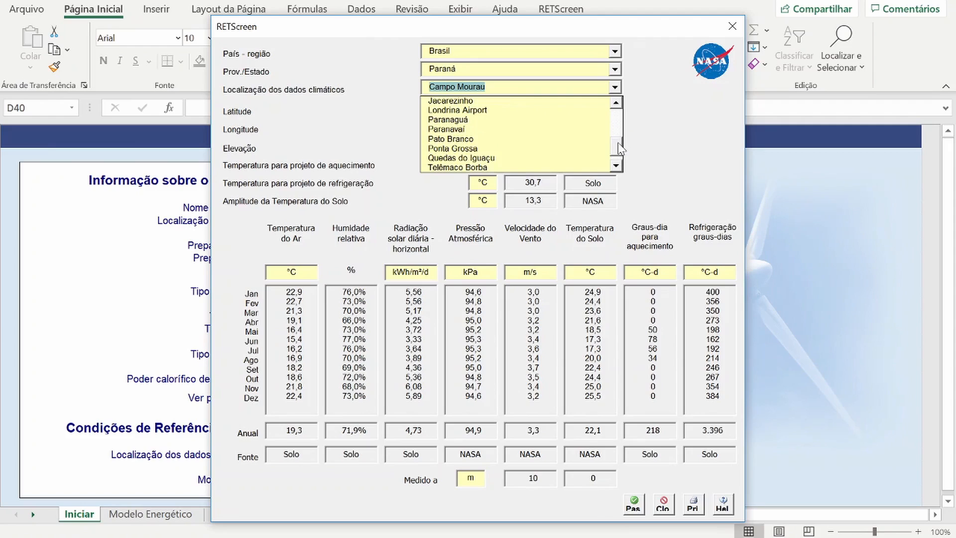
scroll(618, 142, up, 1)
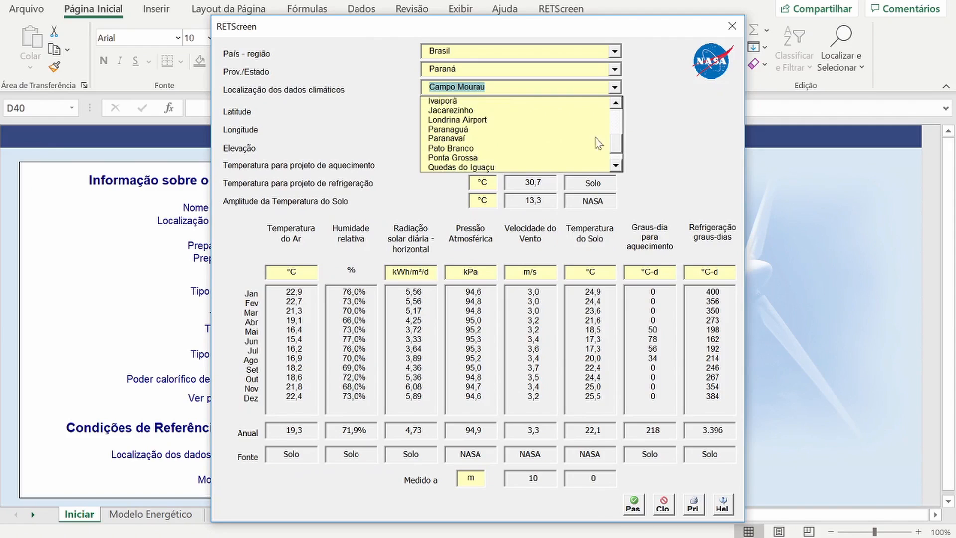
click(462, 122)
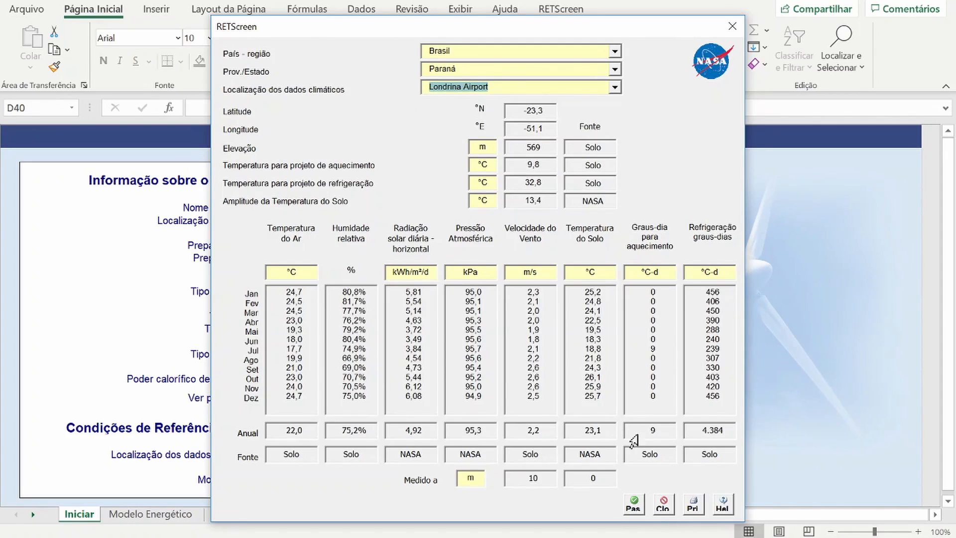
click(634, 506)
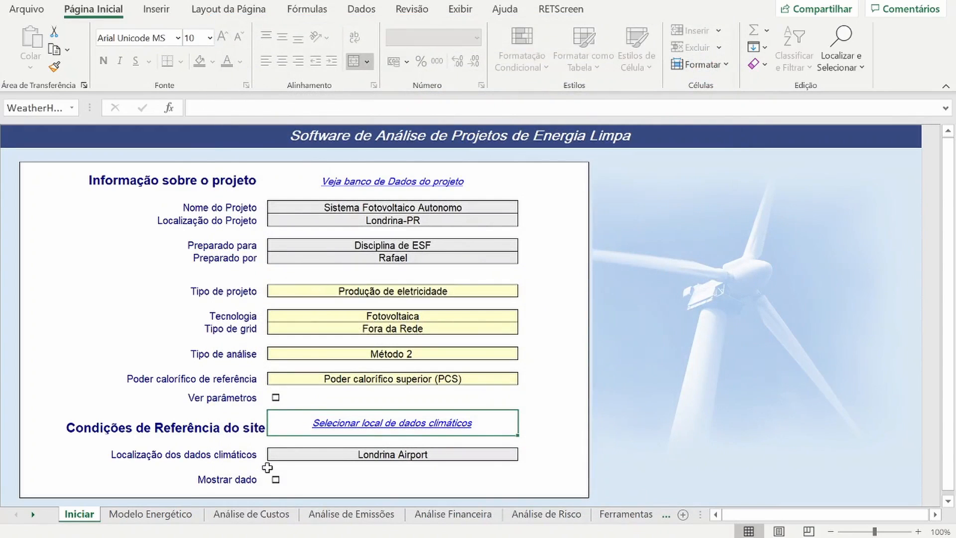
Step: Show the site's climate data on the Iniciar sheet and review the monthly values table
click(276, 481)
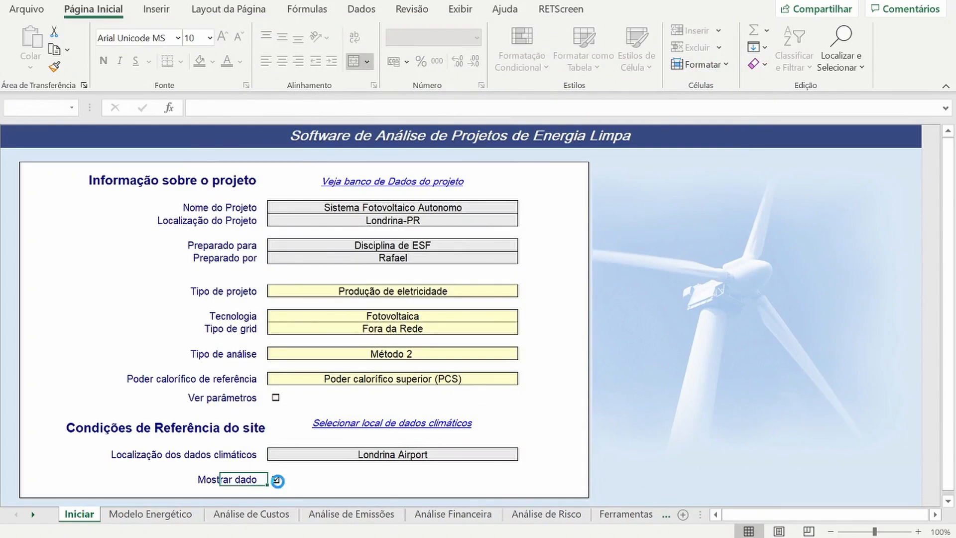
click(947, 503)
scroll(948, 508, down, 10)
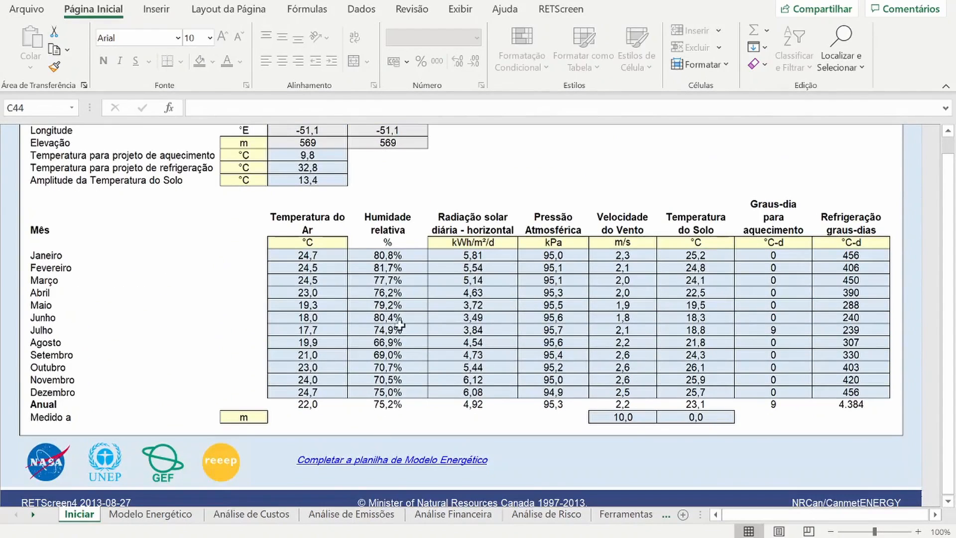
scroll(555, 315, down, 1)
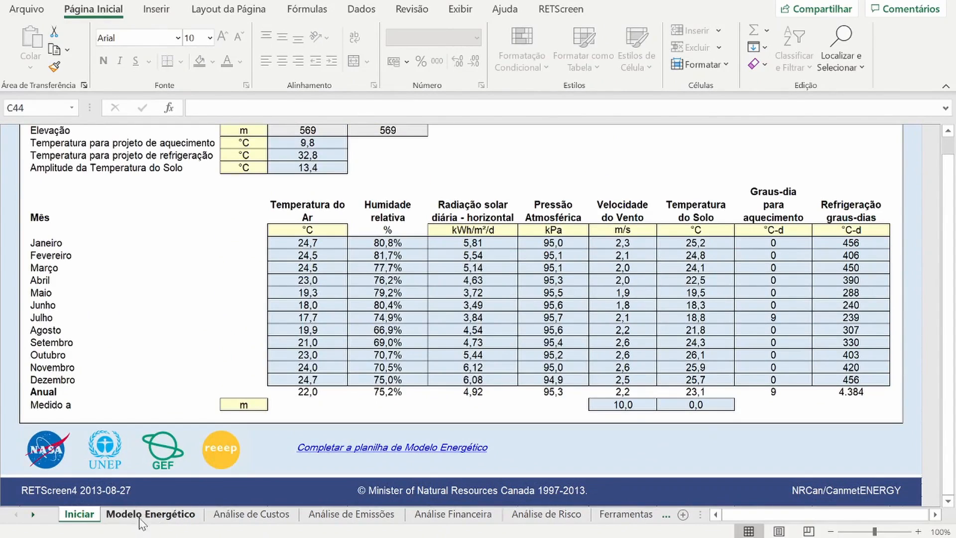
Step: Open the Modelo Energético sheet and set the load characteristics to Método 2
click(404, 449)
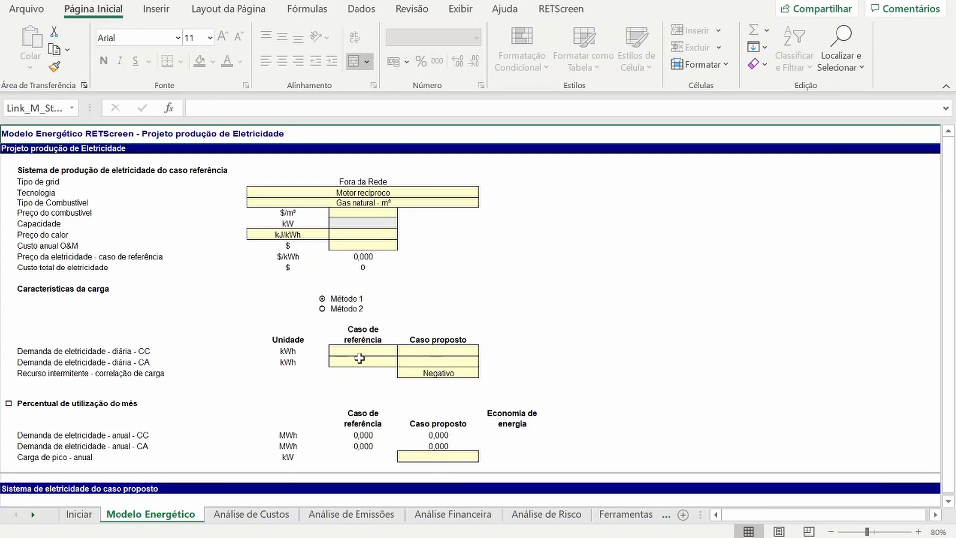
click(321, 308)
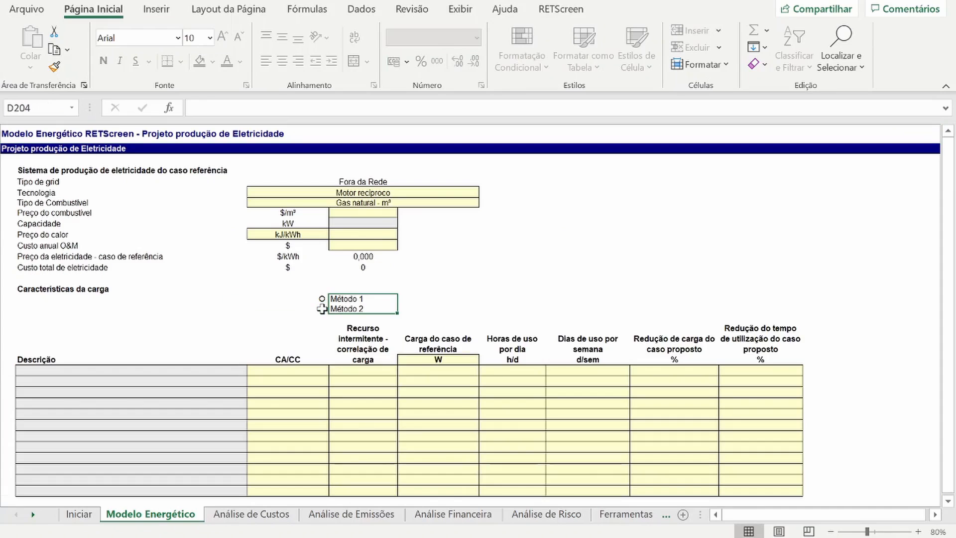
Step: Paste the copied appliance list, from Lâmpadas (3) to Lavador de Roupas, into the load table starting at the first Descrição row
scroll(321, 309, down, 2)
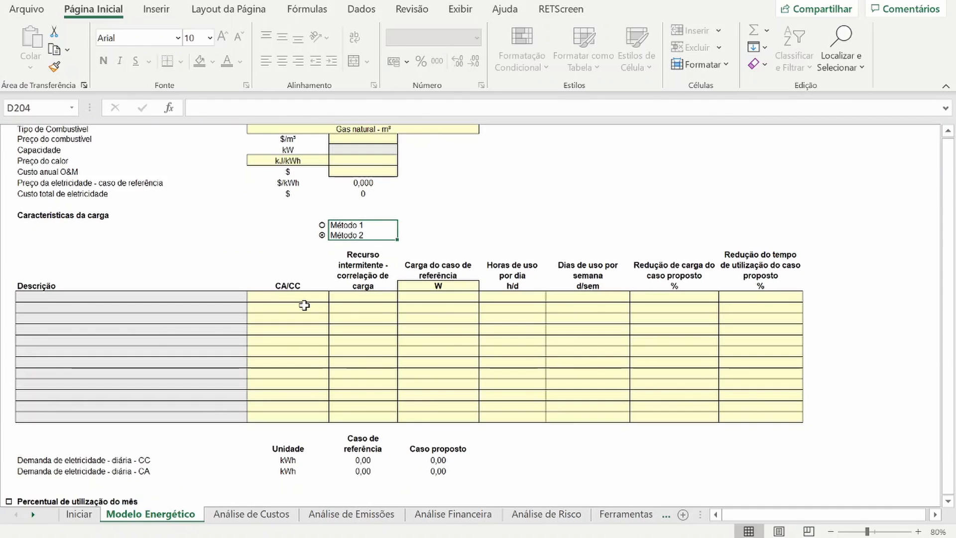
key(ctrl+c)
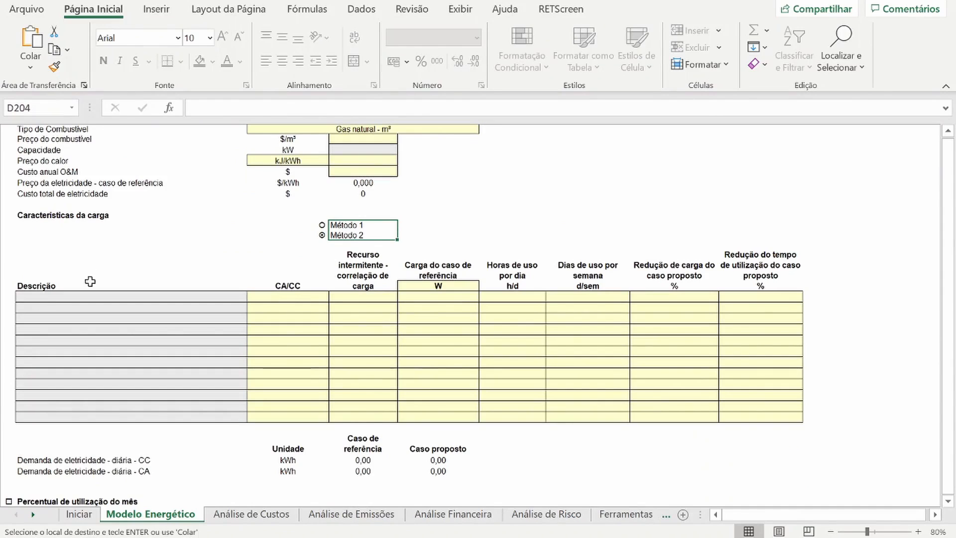
click(125, 299)
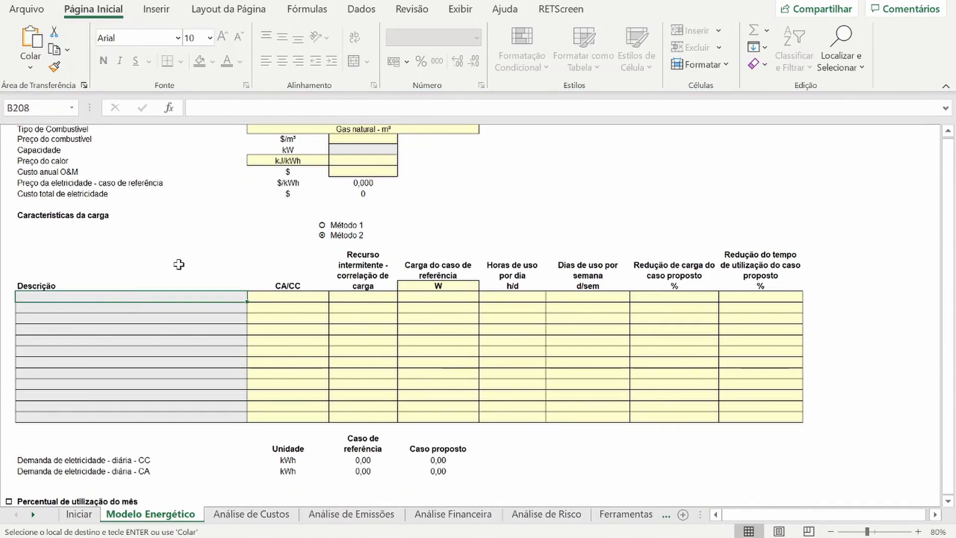
key(Return)
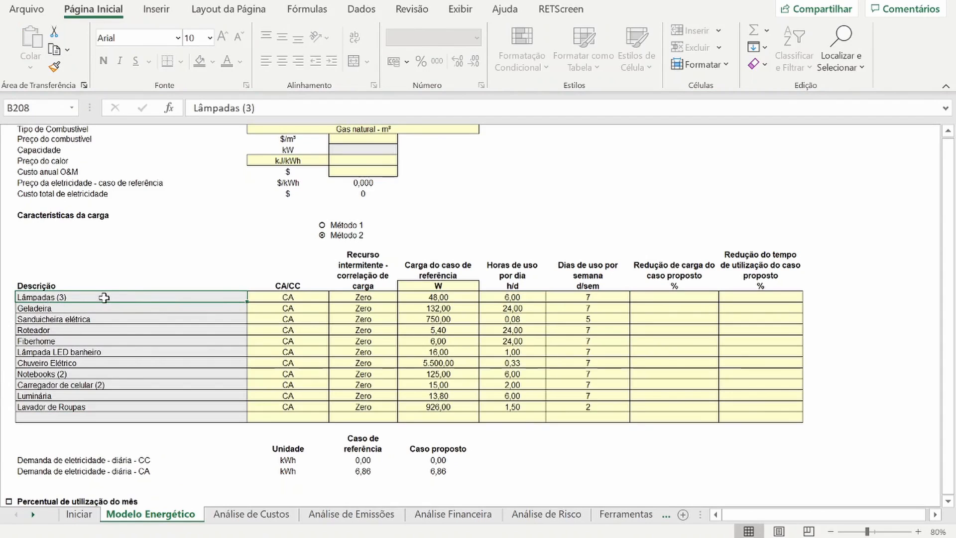
Step: Examine the load table's CA/CC, correlation, load, daily hours and weekly days columns, plus the daily and annual electricity demand
click(316, 295)
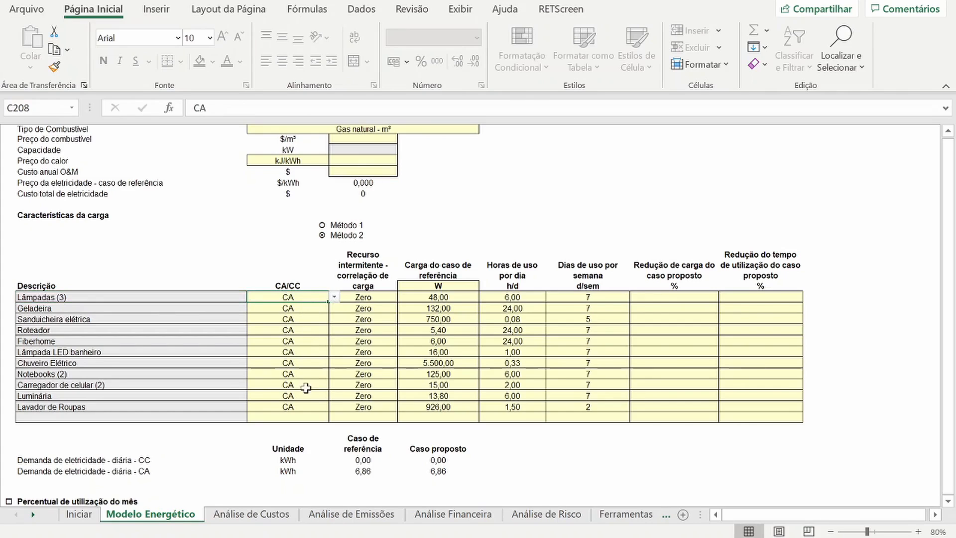
click(390, 297)
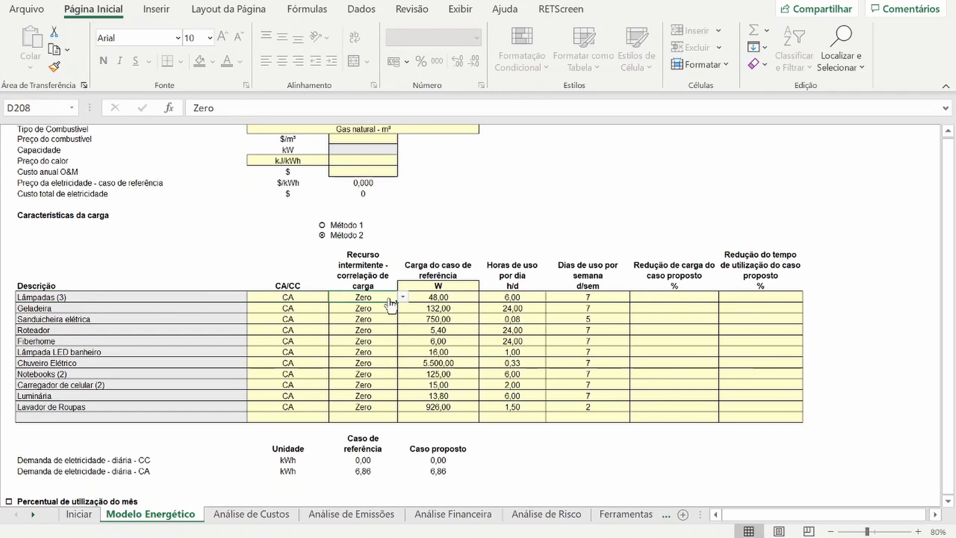
click(462, 307)
click(468, 296)
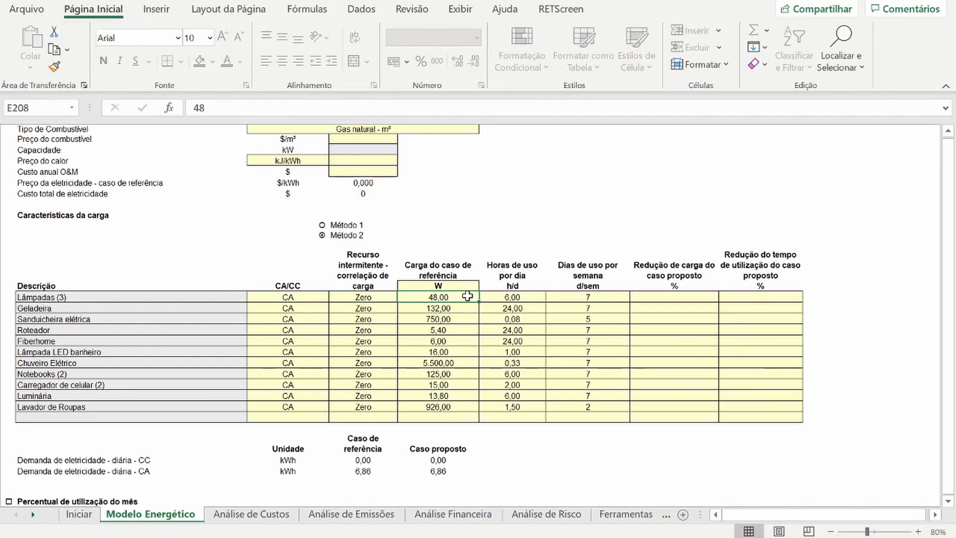
click(538, 298)
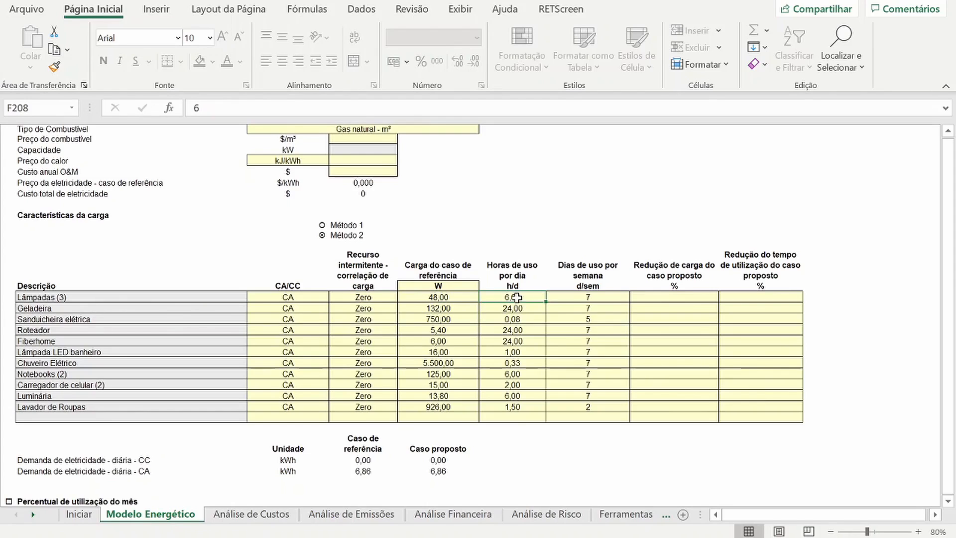
click(589, 296)
scroll(951, 498, down, 2)
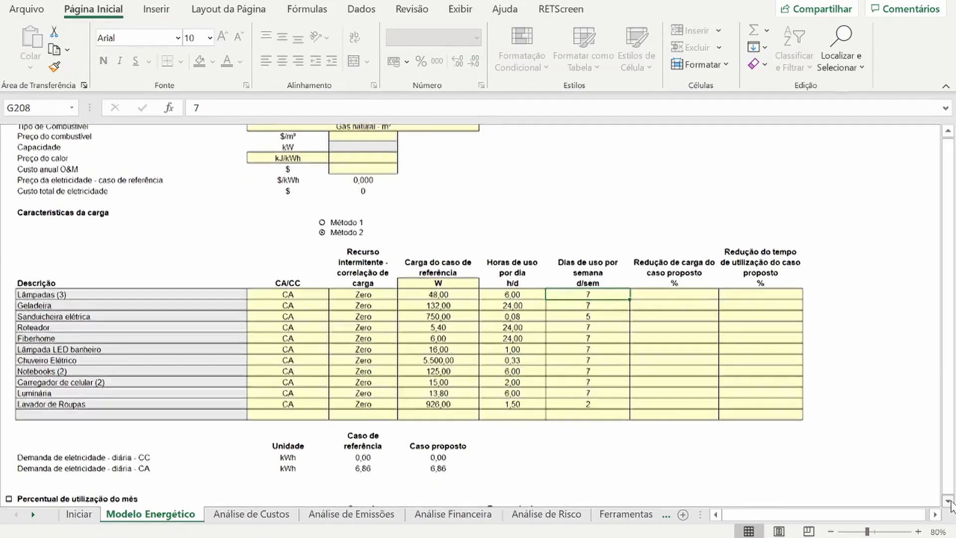
scroll(951, 506, down, 4)
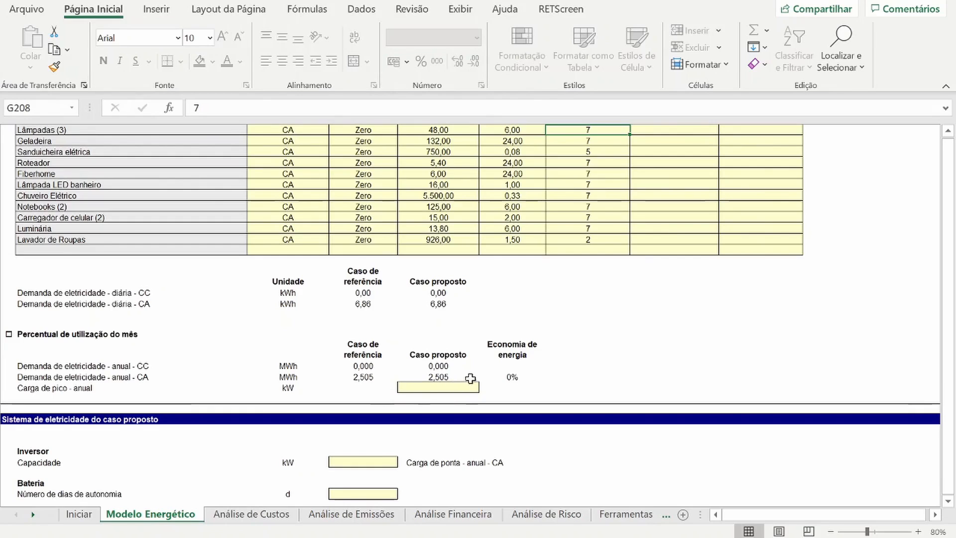
Step: Check the sum of all appliance loads and set the proposed case's annual peak load to 7,5 kW
click(950, 131)
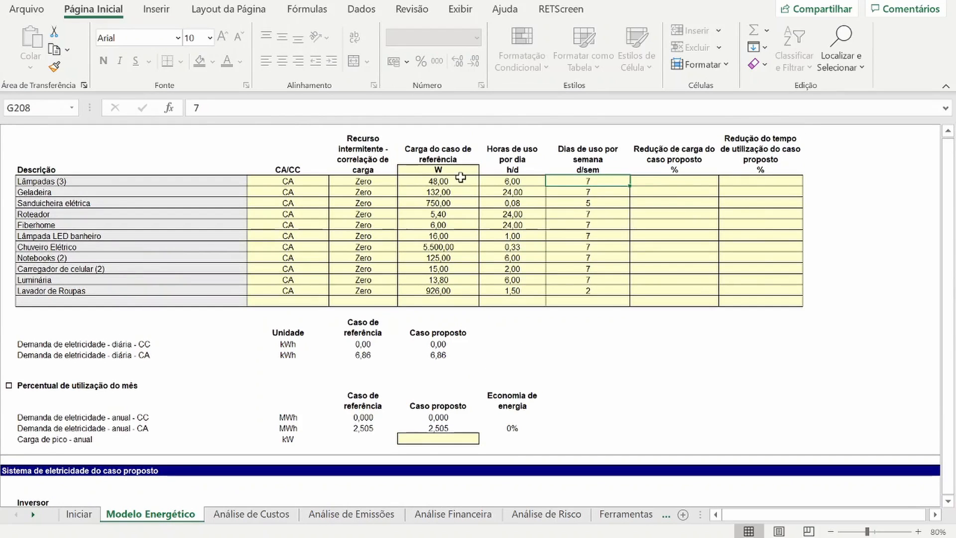
drag(458, 182, 445, 290)
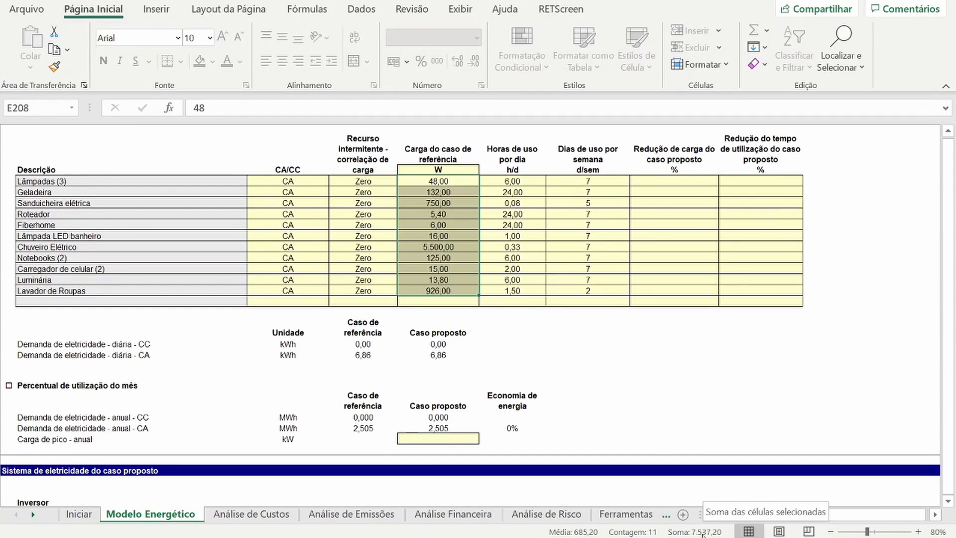
click(441, 443)
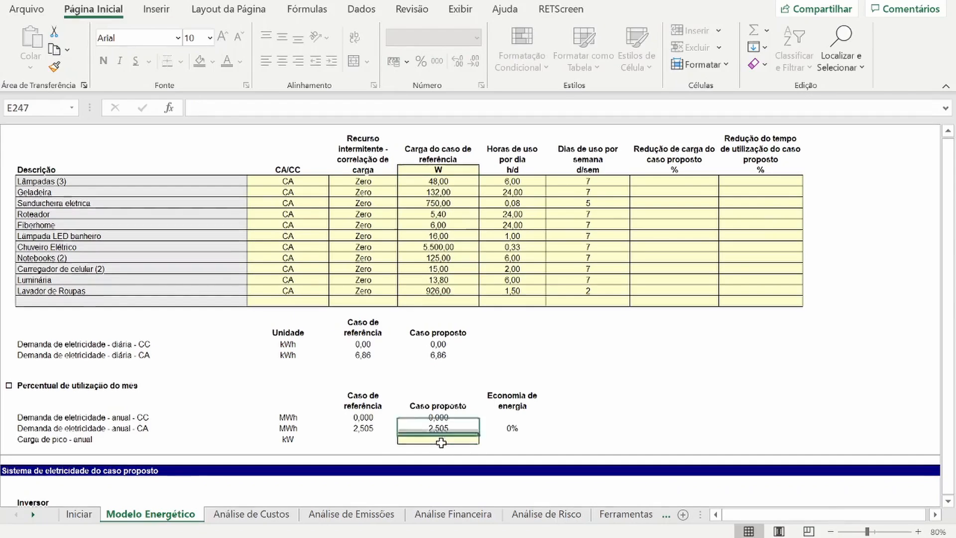
text(7,)
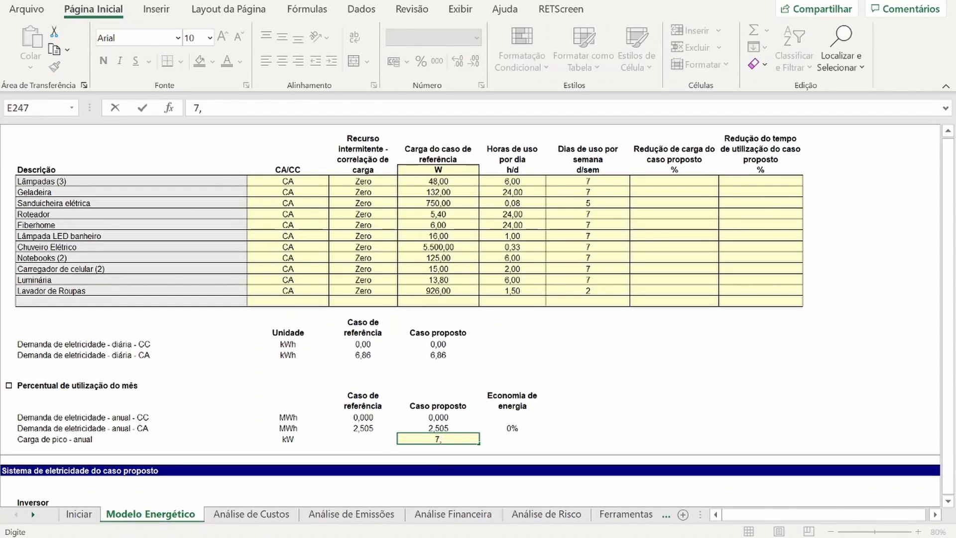
text(5)
key(Return)
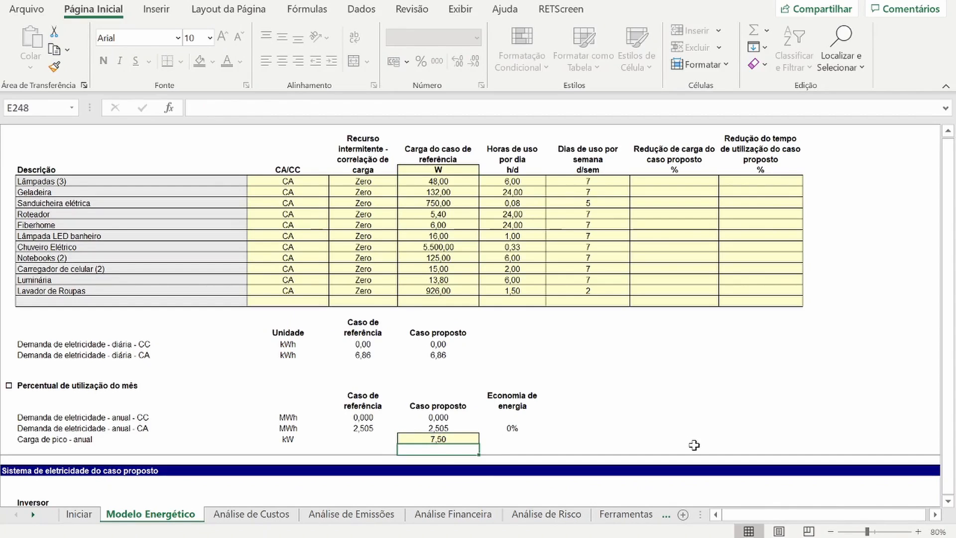
Step: Examine the proposed case electricity system section, covering the inverter, battery, solar positioning and monthly radiation data
click(948, 502)
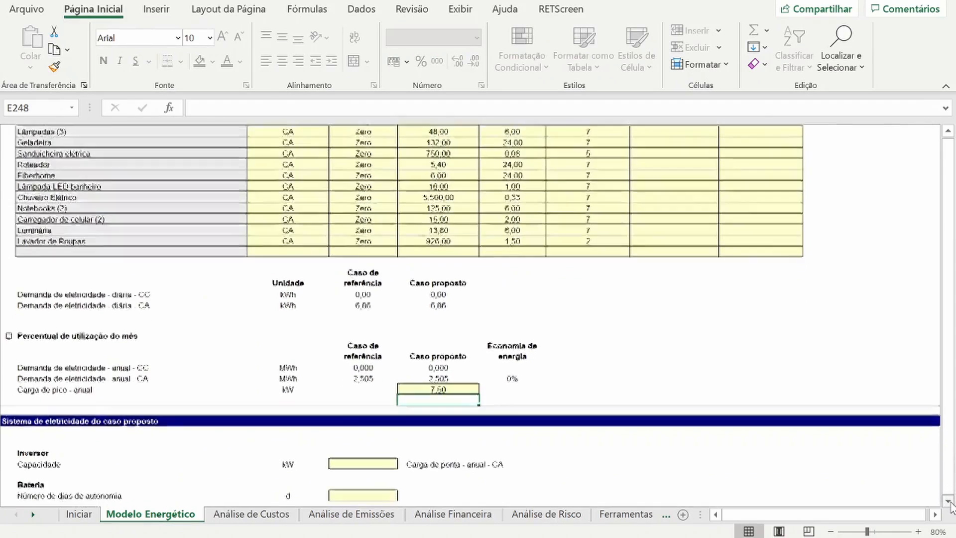
click(948, 502)
click(949, 502)
click(949, 502)
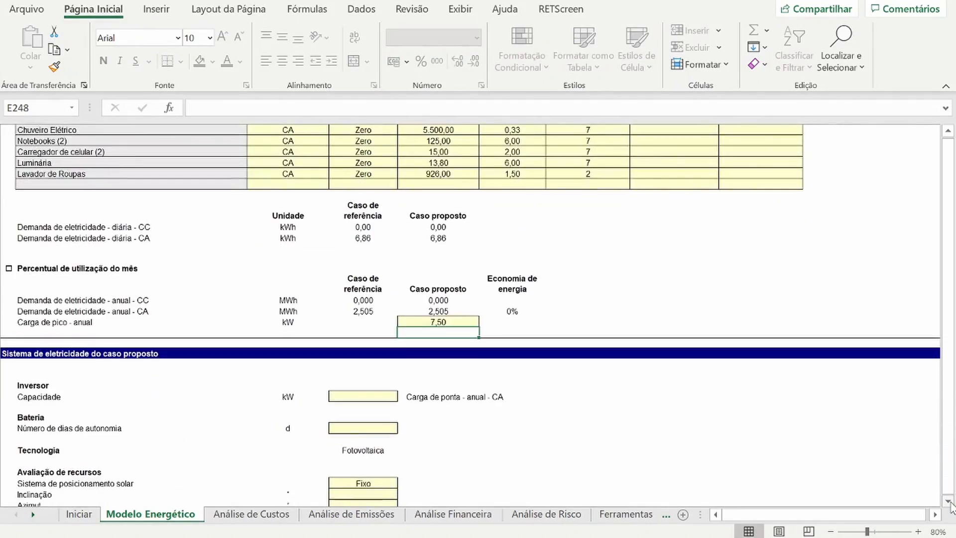
click(948, 502)
click(948, 502)
click(949, 502)
click(949, 503)
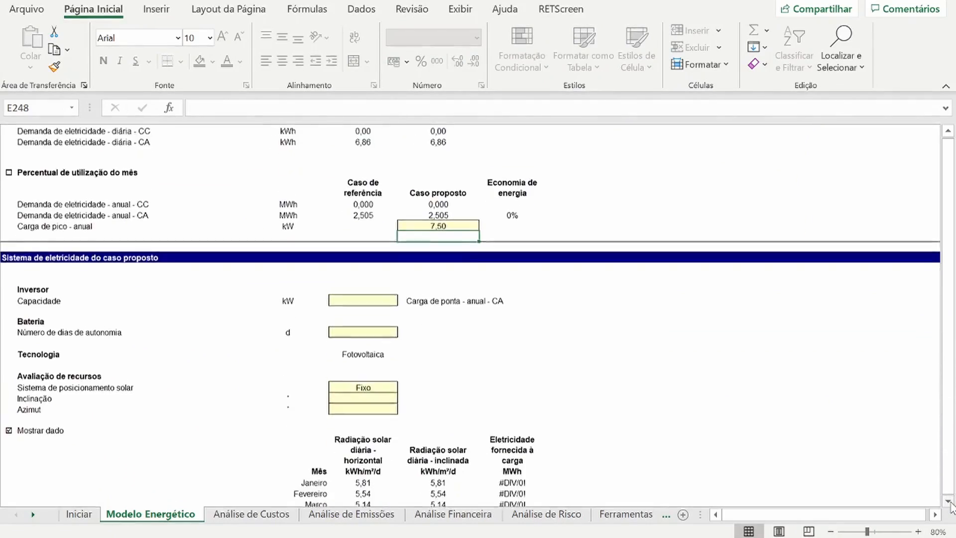
click(949, 502)
click(949, 502)
click(948, 502)
click(948, 502)
click(948, 502)
click(948, 502)
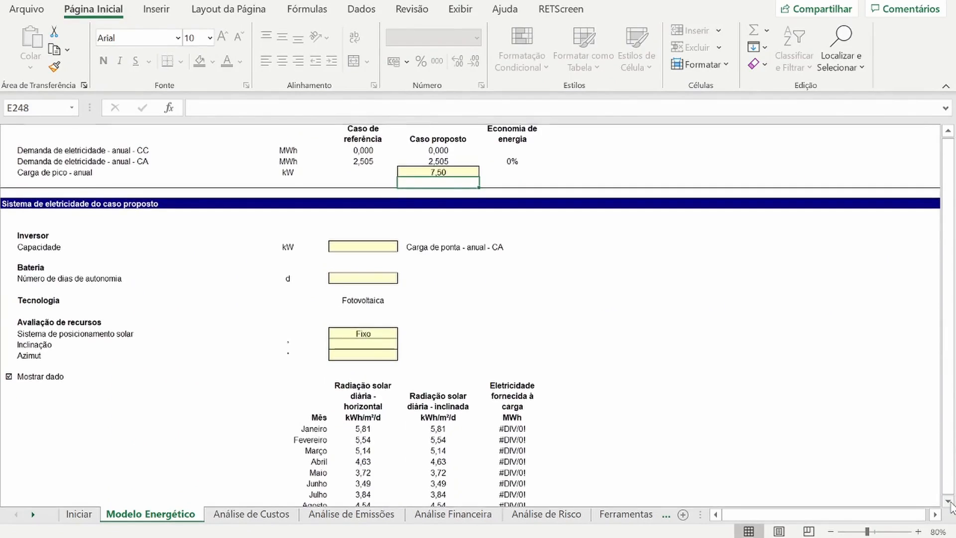
click(948, 502)
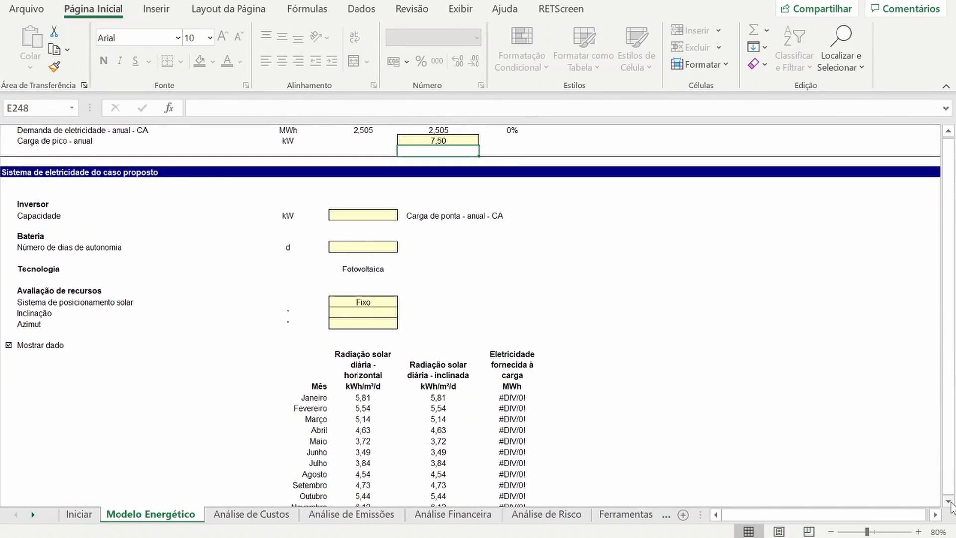
click(949, 503)
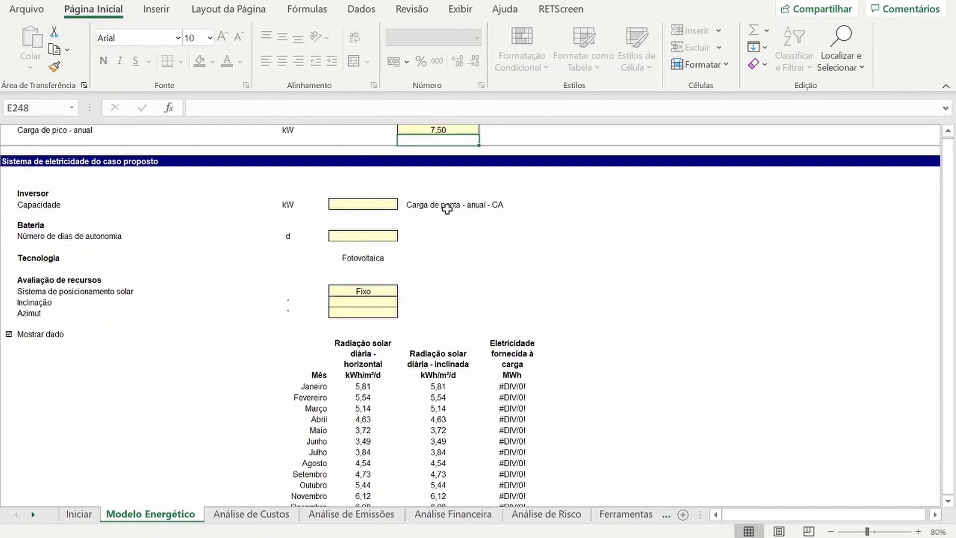
Step: Set the inverter's capacity to 8 kW, its efficiency to 90% and its miscellaneous losses to 0%
click(360, 204)
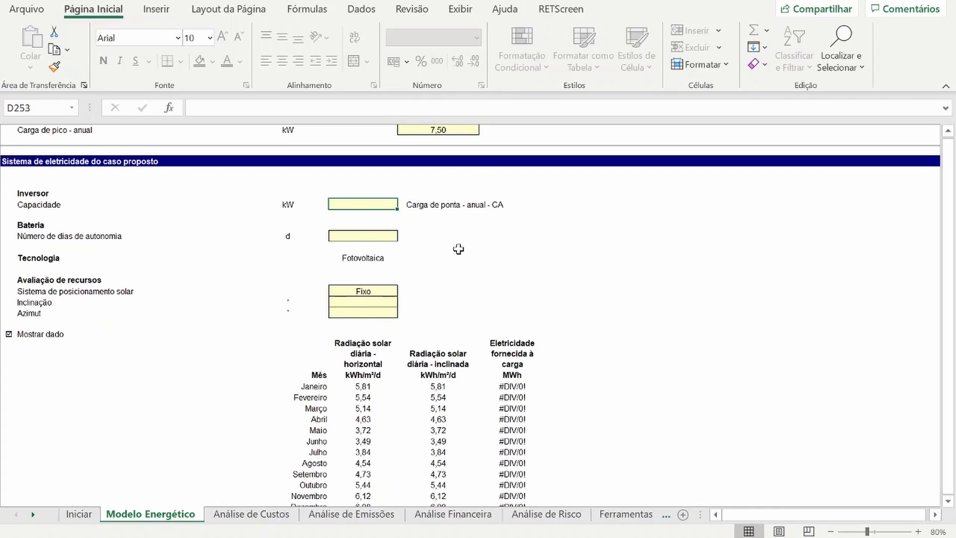
text(8)
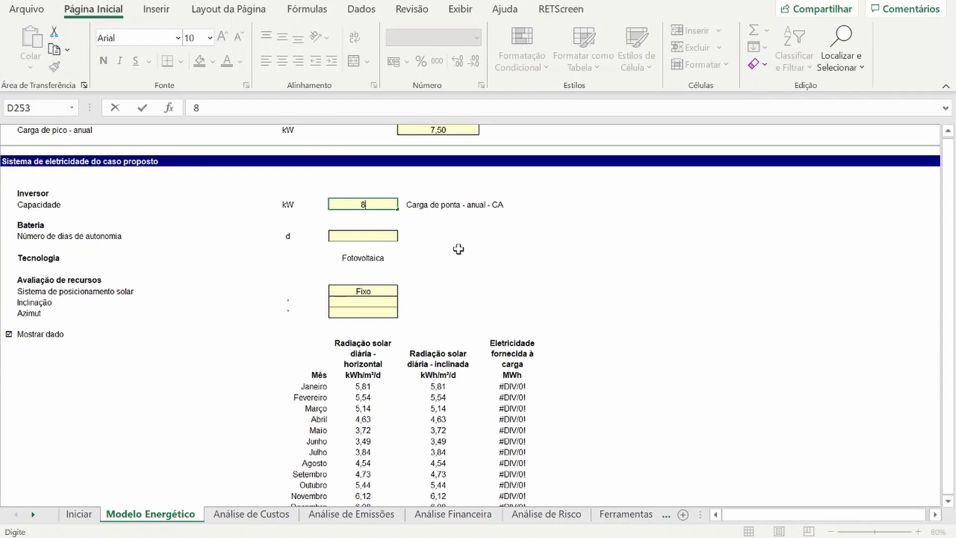
key(Return)
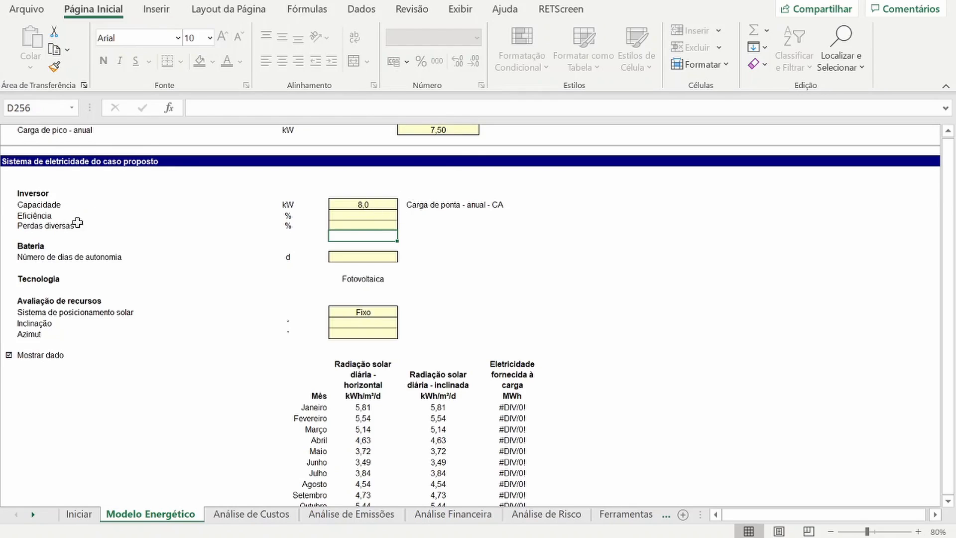
click(355, 217)
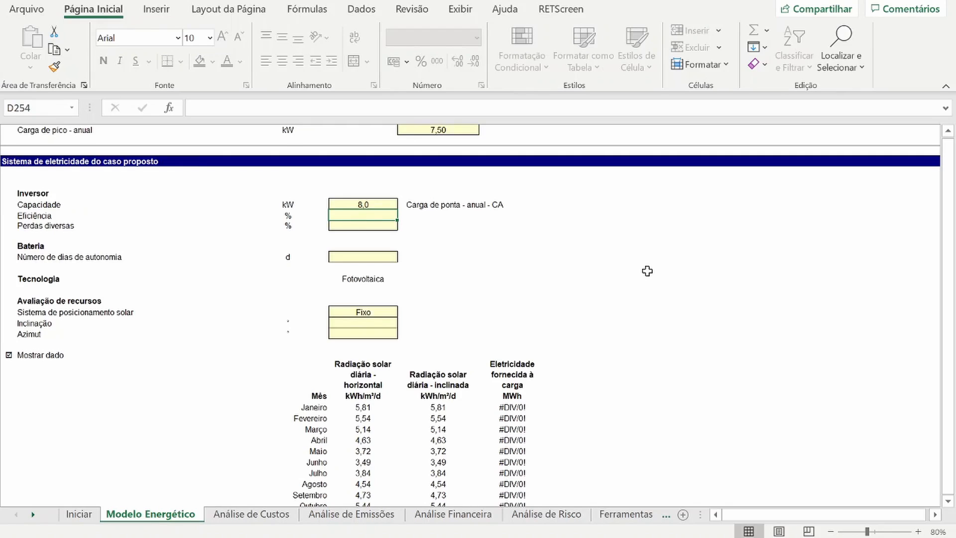
text(90)
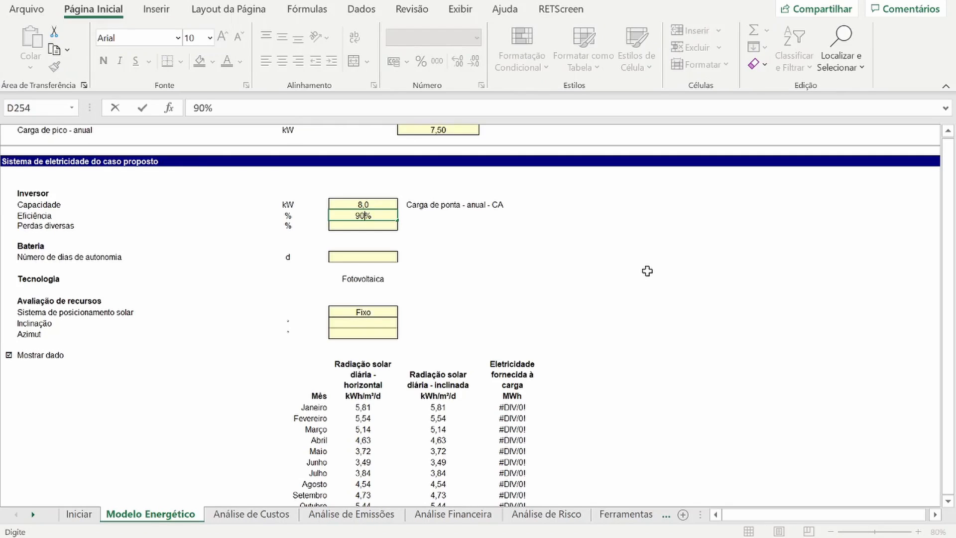
key(Return)
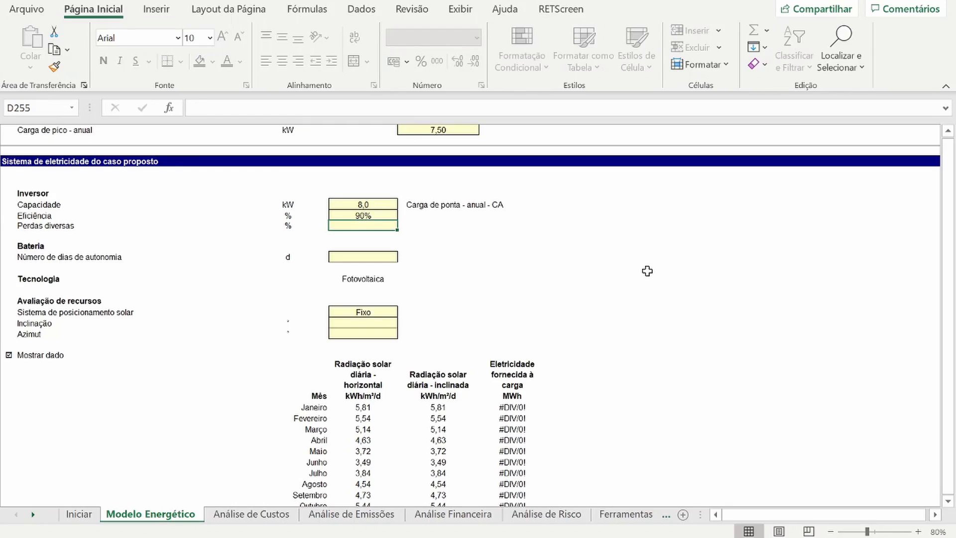
text(0)
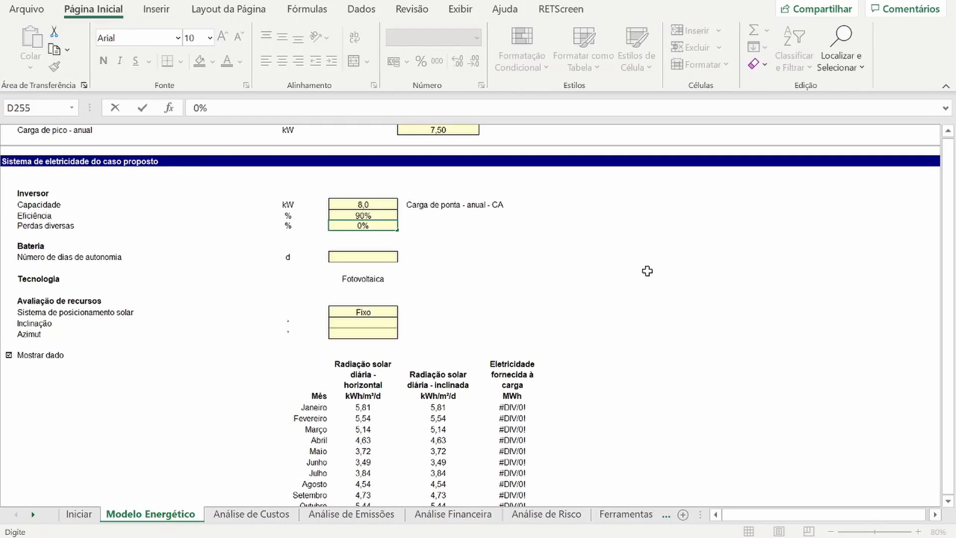
key(Return)
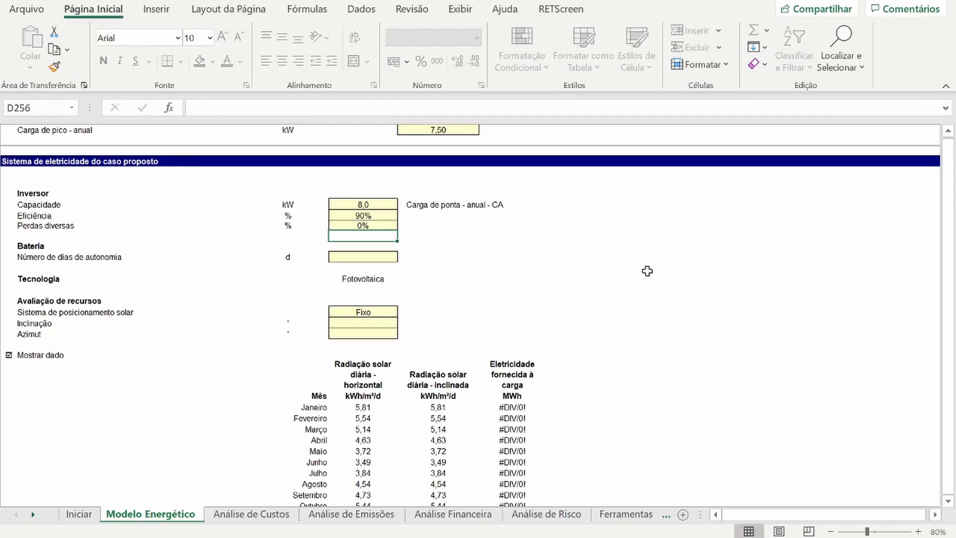
Step: Set the battery's number of days of autonomy to 2 and its voltage to 12 V
click(949, 503)
click(948, 502)
click(948, 502)
click(949, 502)
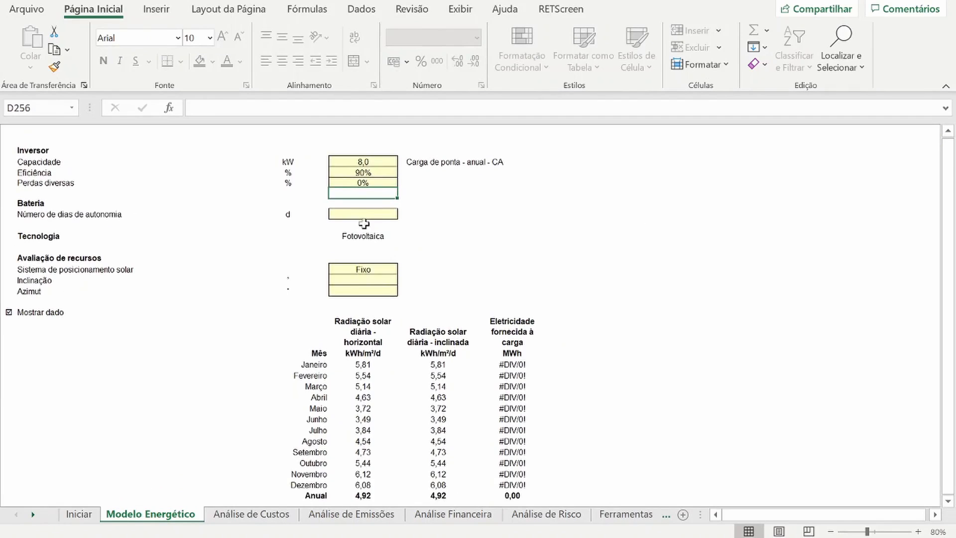
click(379, 215)
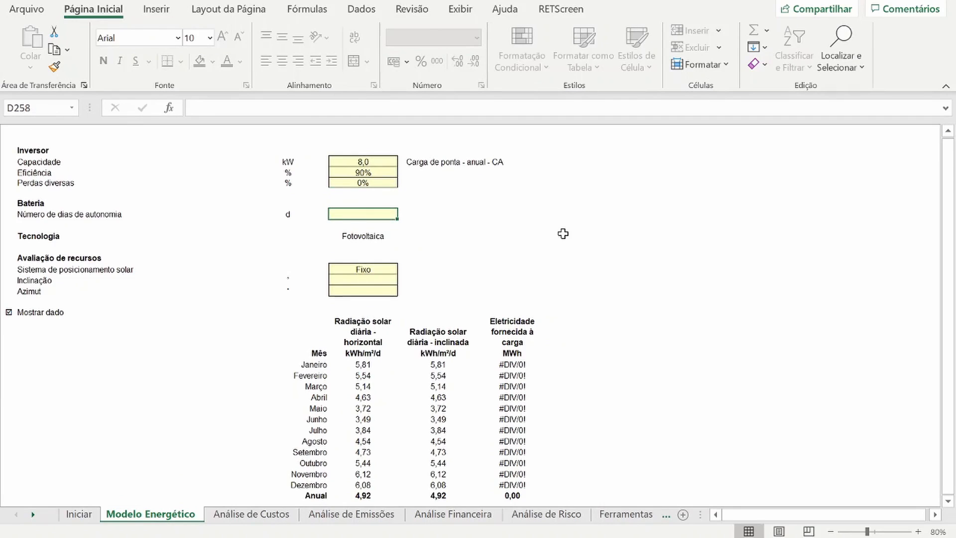
text(2)
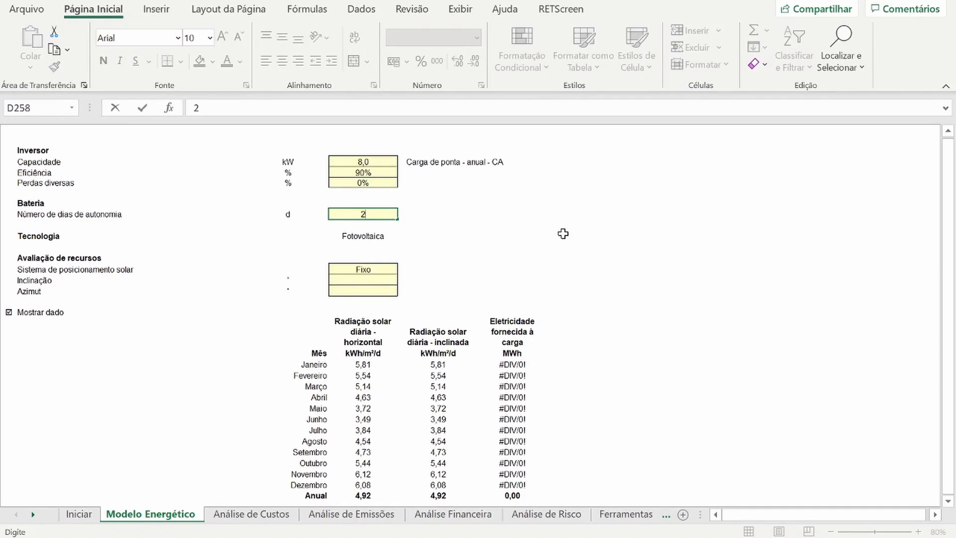
key(Return)
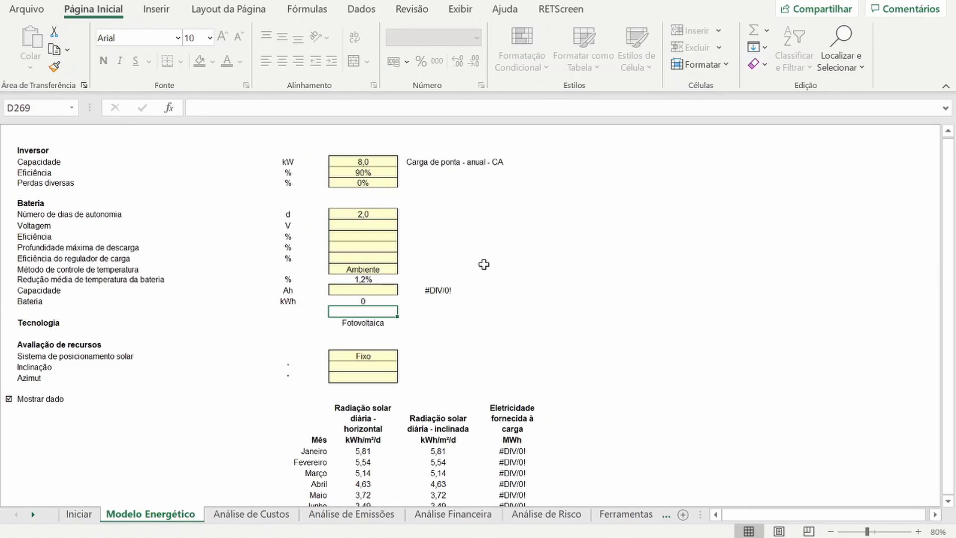
click(343, 226)
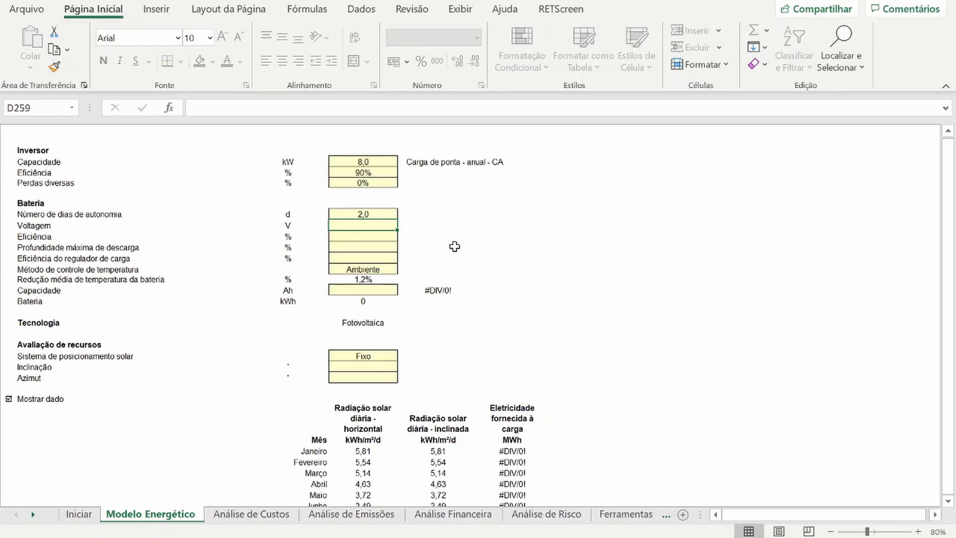
text(12)
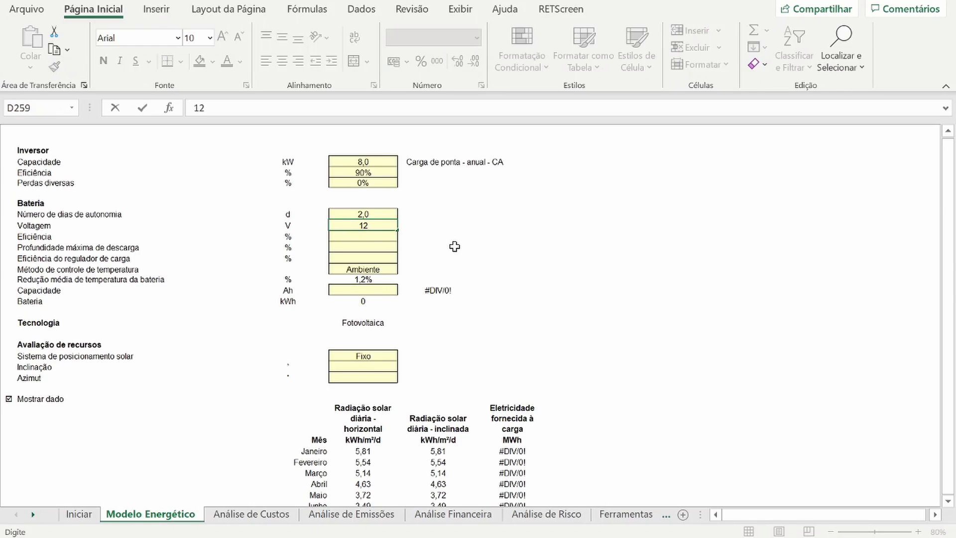
key(Return)
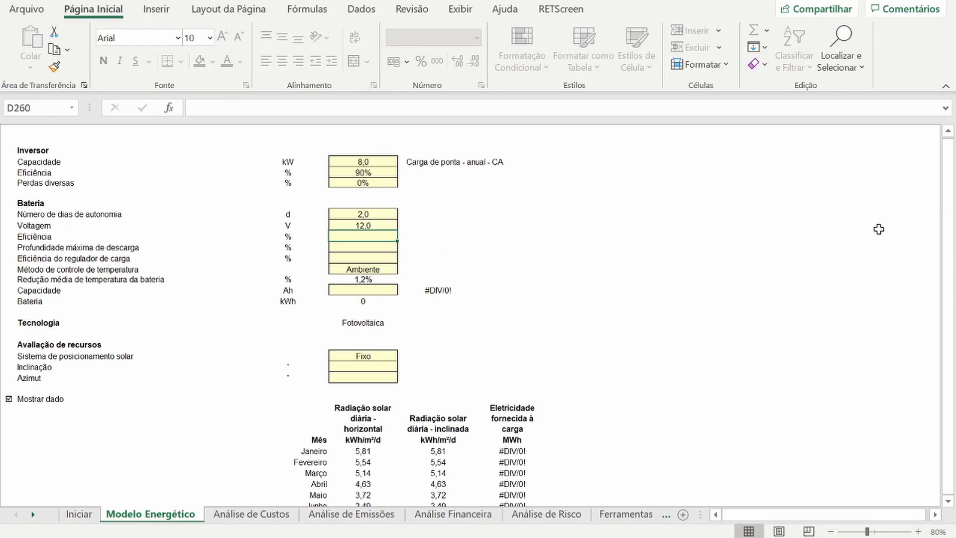
Step: Set the battery's efficiency to 86% and its maximum depth of discharge to 20%
key(Up)
key(Down)
key(Down)
key(Down)
key(Up)
key(Up)
text(86)
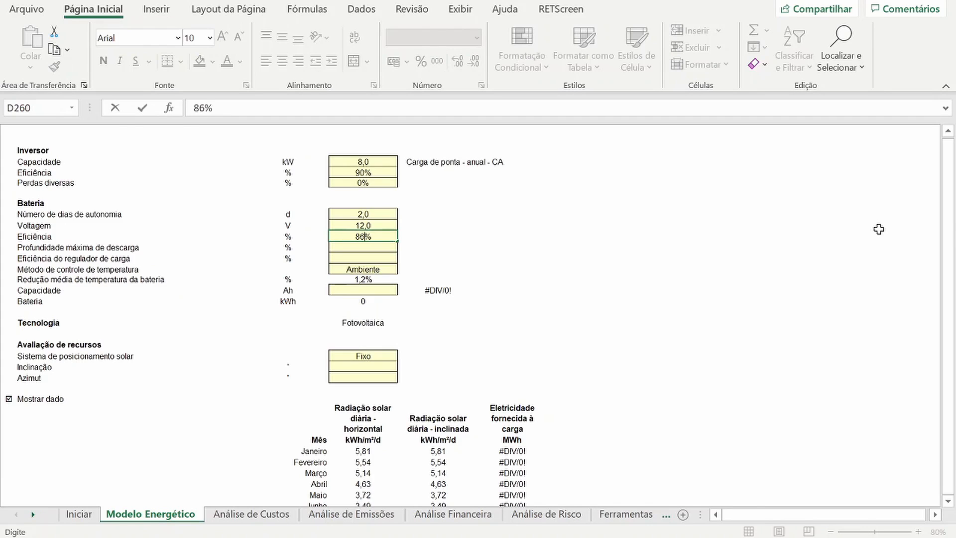
key(Return)
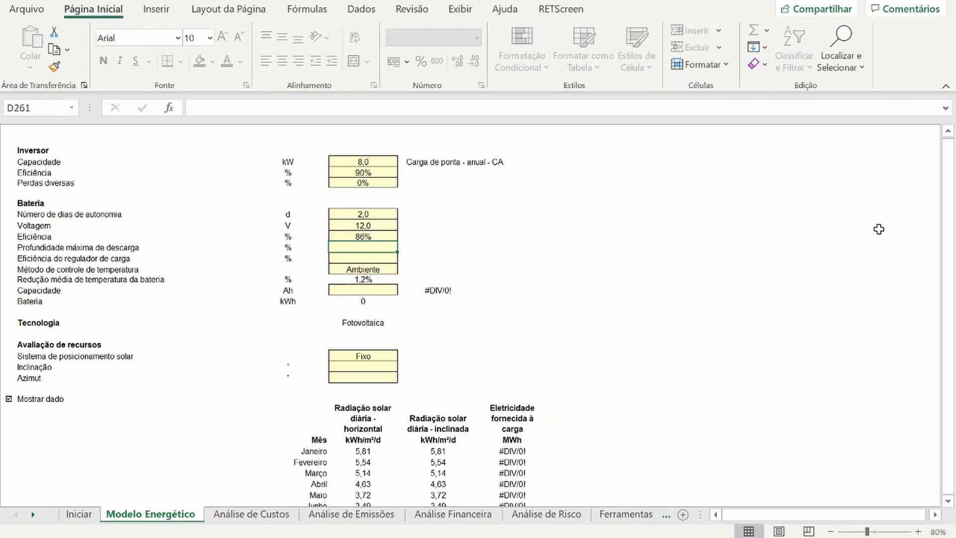
text(20)
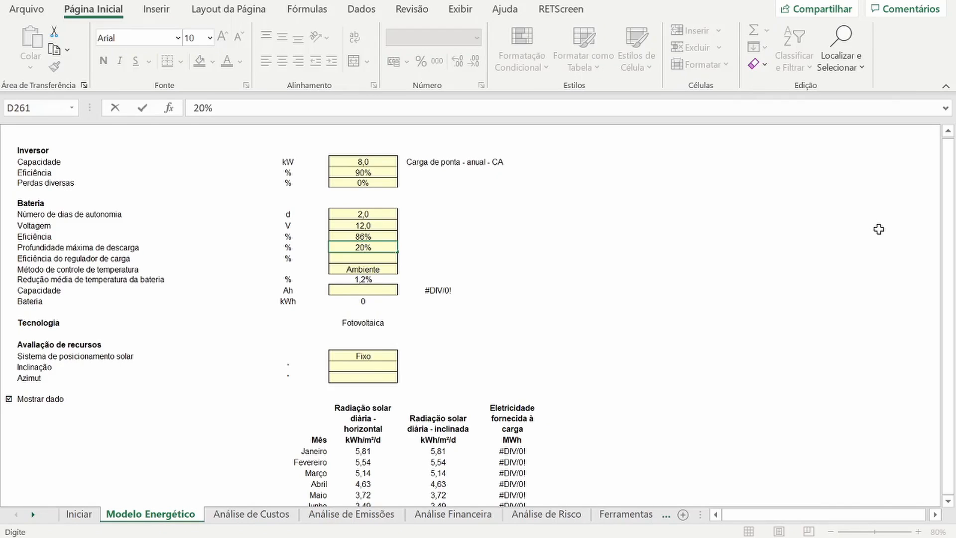
key(Return)
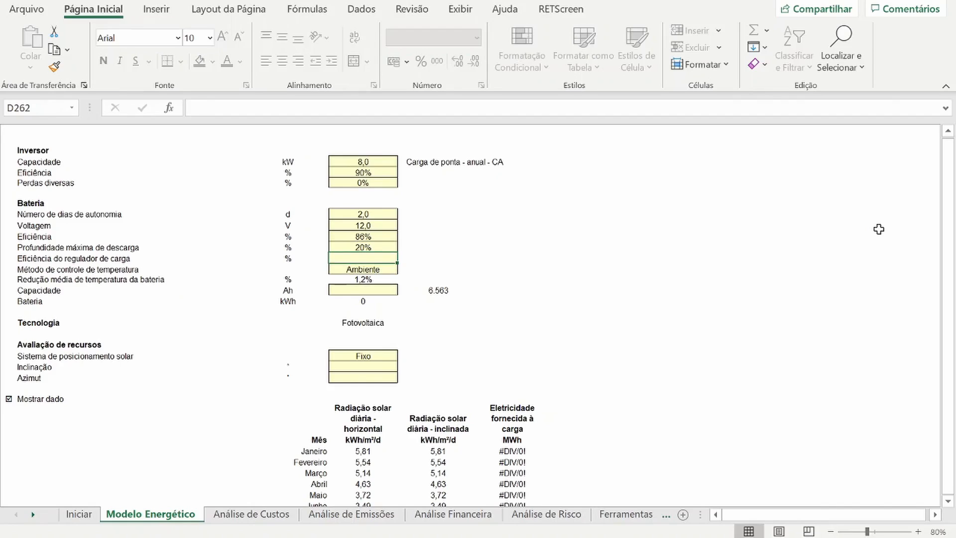
Step: Set the charge controller efficiency to 90% and choose Ambiente as the battery's temperature control method
text(90)
key(Return)
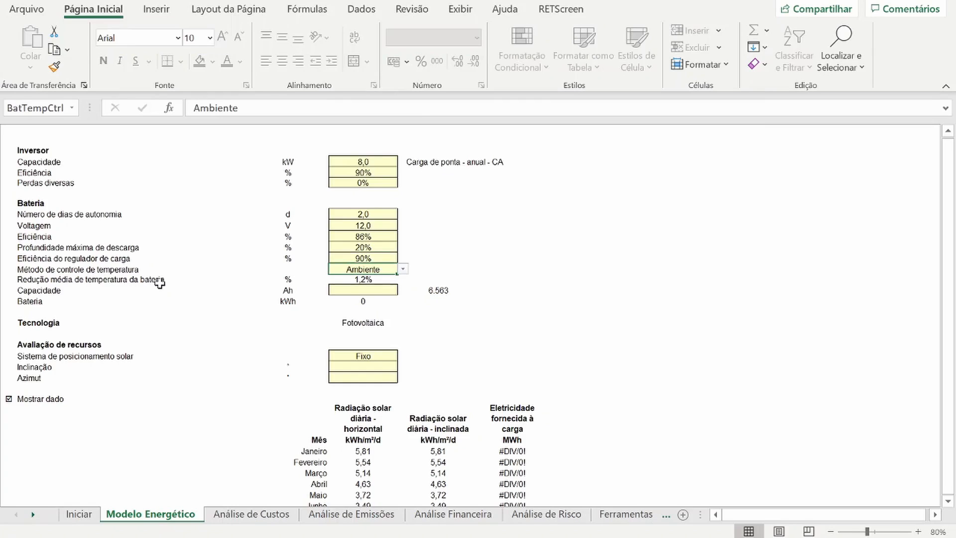
click(403, 269)
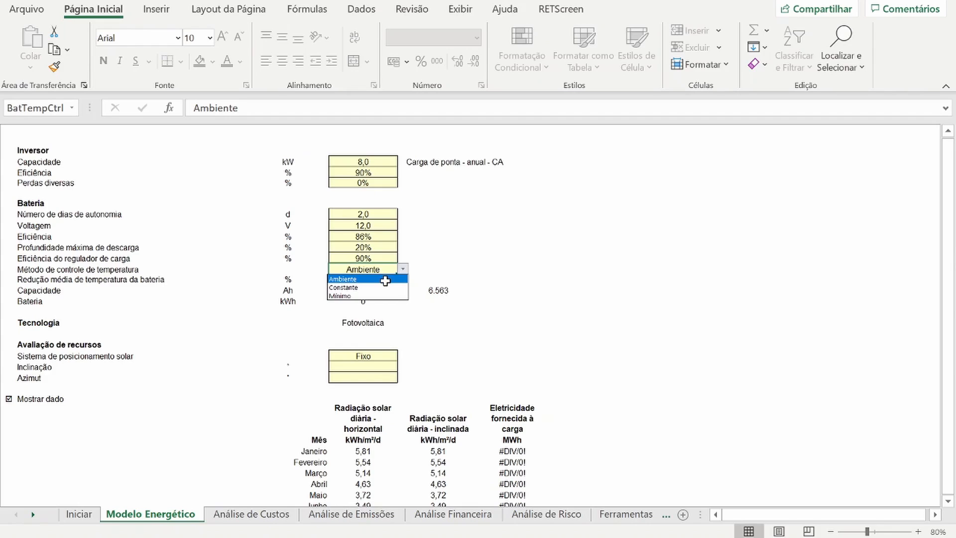
click(385, 280)
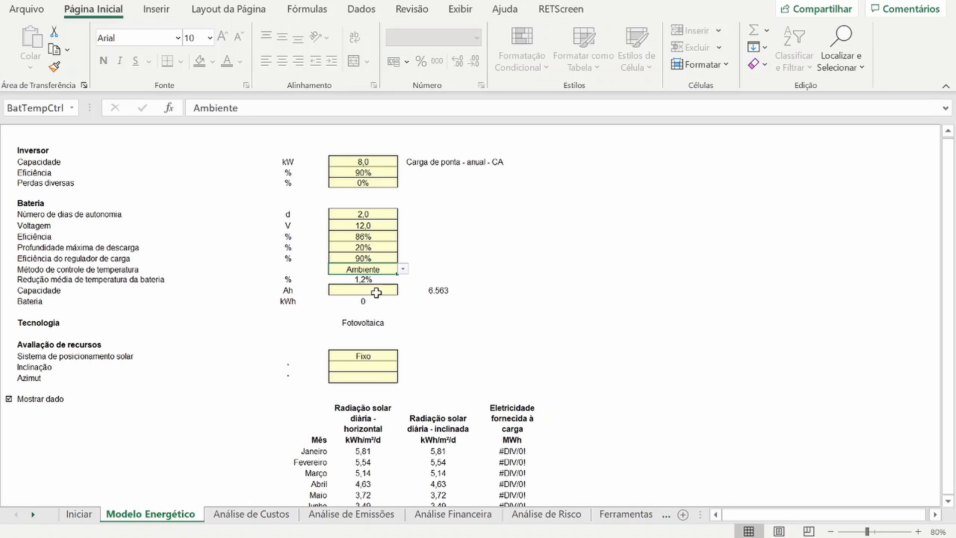
Step: Enter the battery capacity in Ah as the formula =170*38, based on the suggested capacity beside it
click(448, 294)
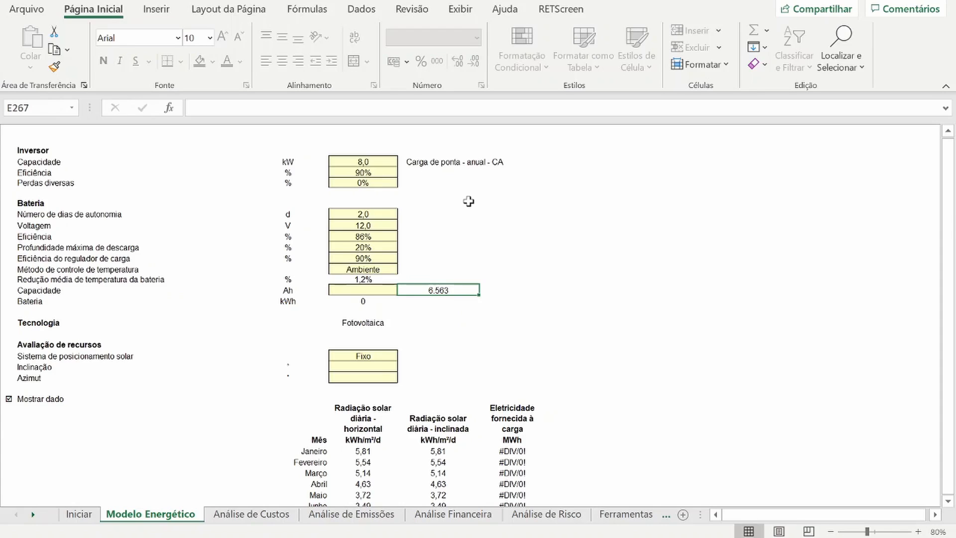
key(Left)
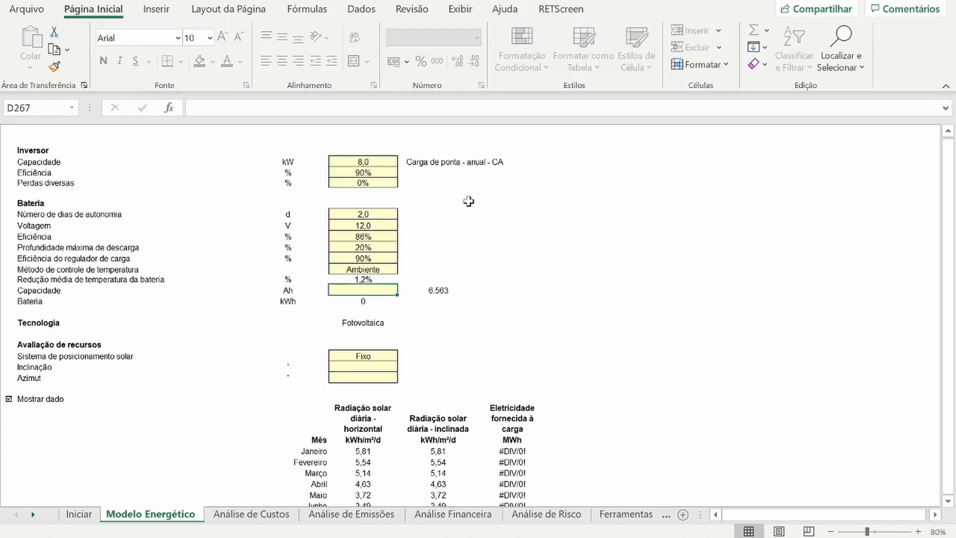
text(=17)
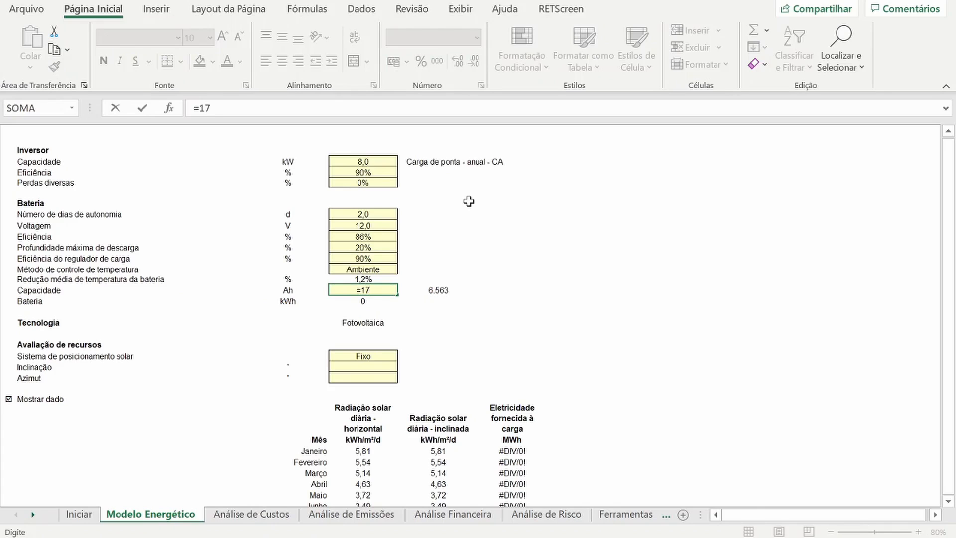
text(0*)
text(38)
key(Return)
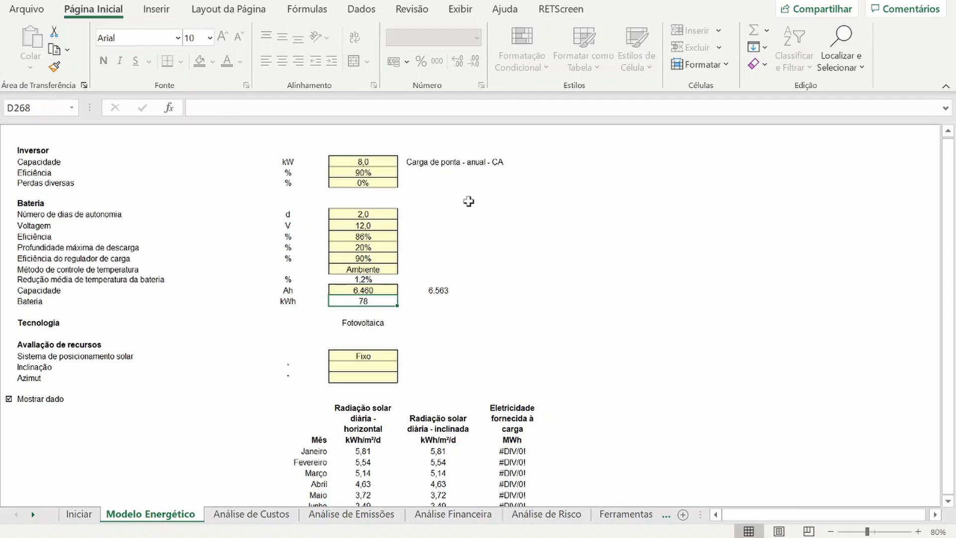
key(Up)
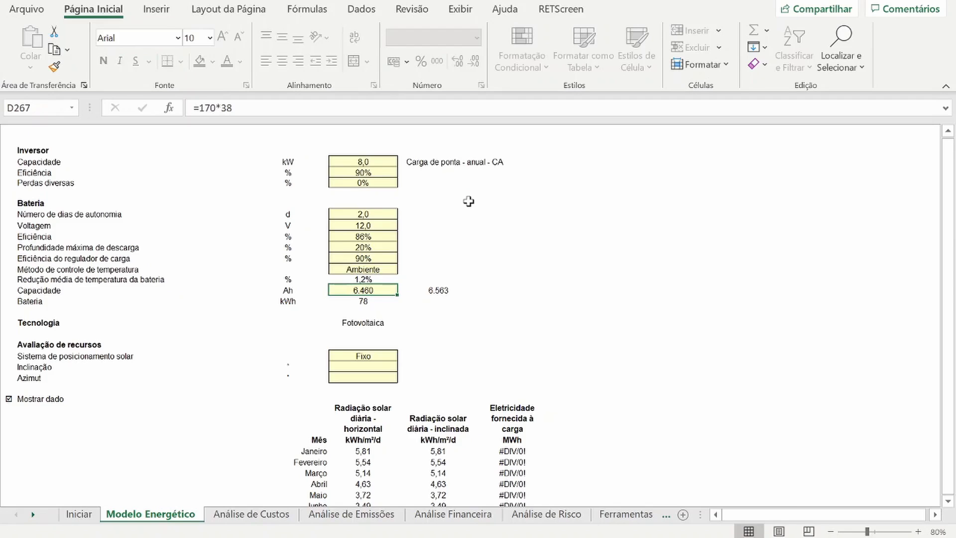
key(Down)
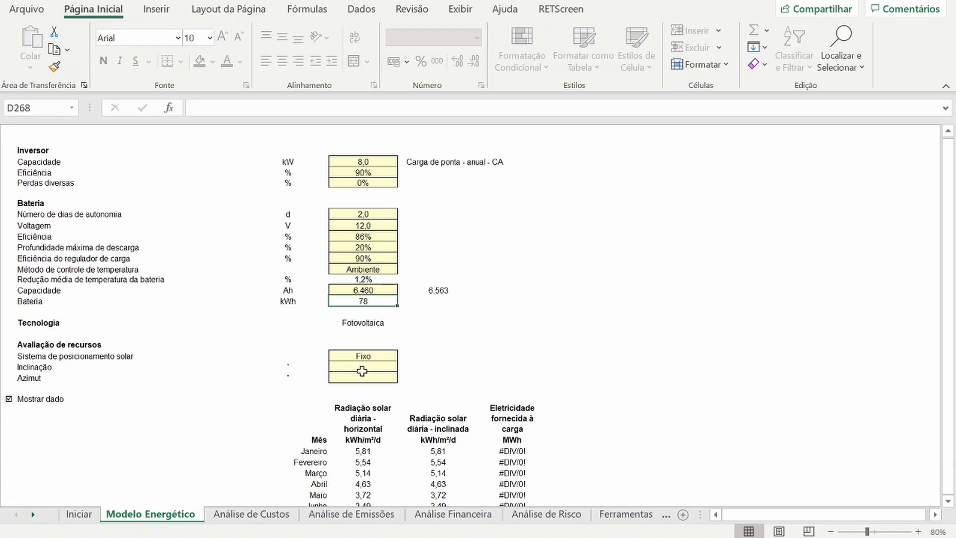
Step: Keep the solar positioning system as Fixo, and set the array's inclination to 25° and its azimuth to 180°
click(388, 359)
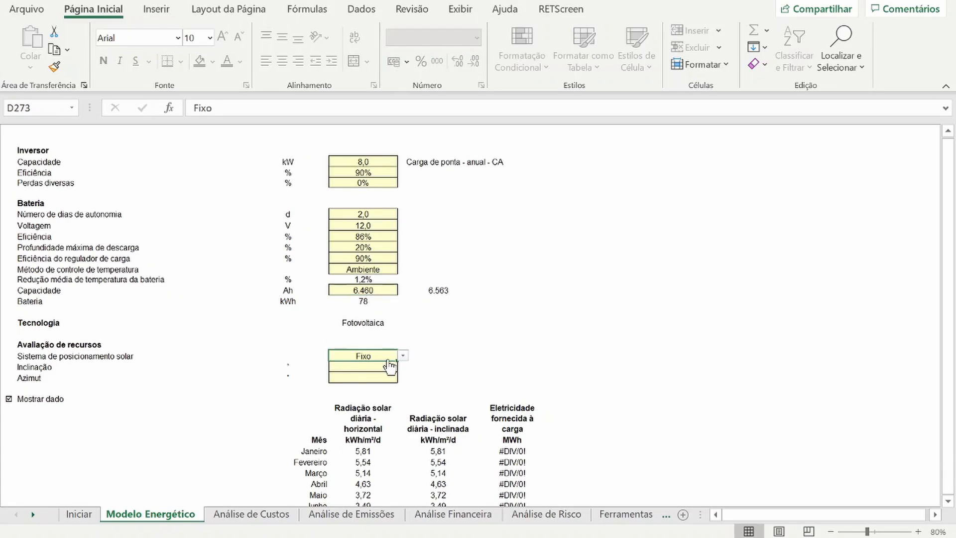
click(404, 357)
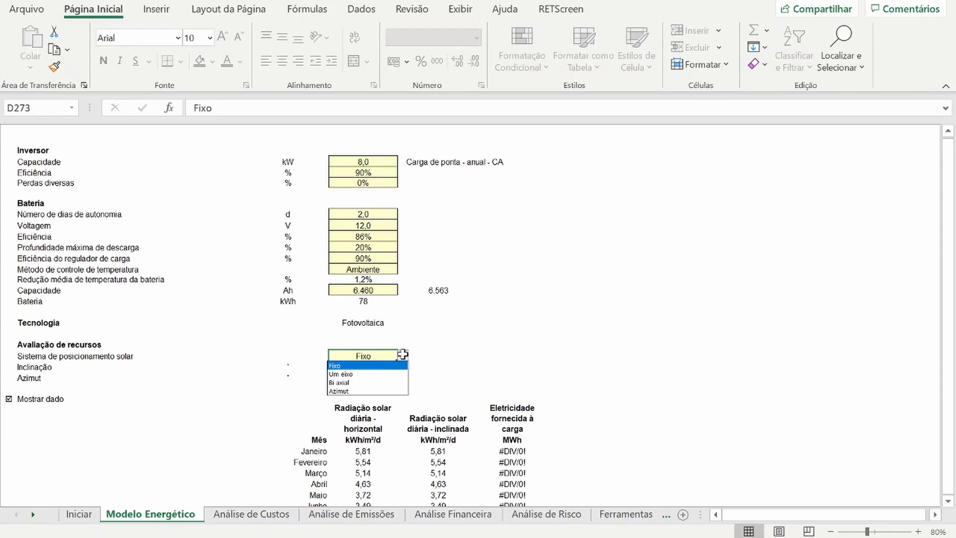
click(404, 355)
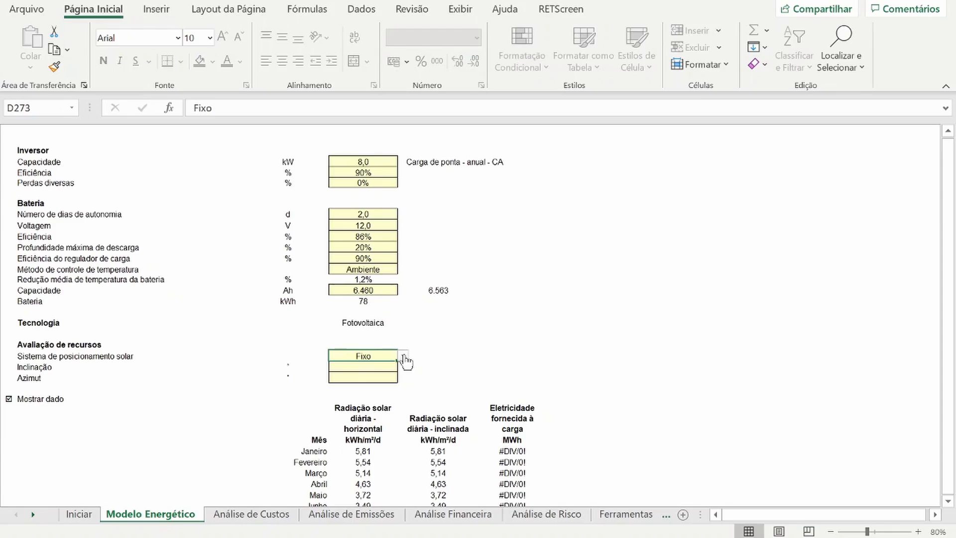
click(381, 371)
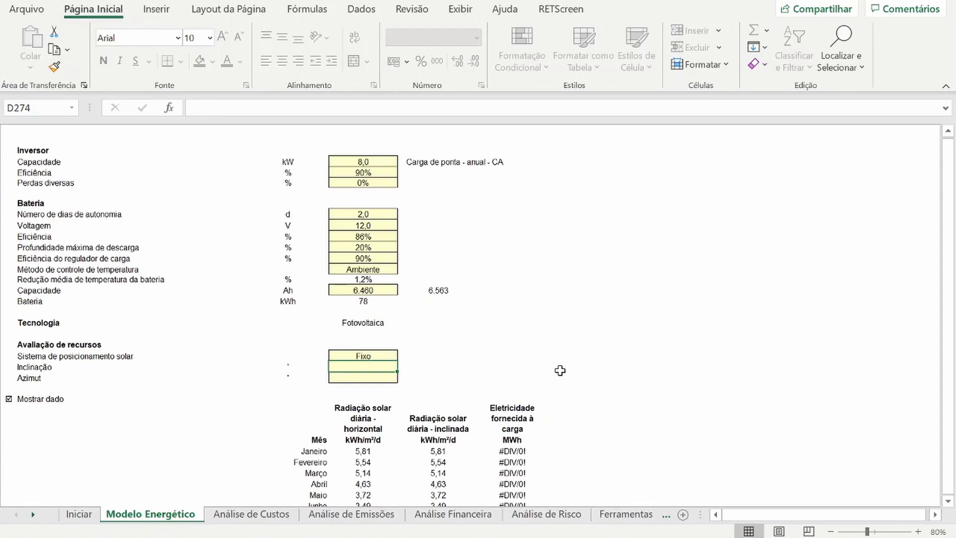
text(25)
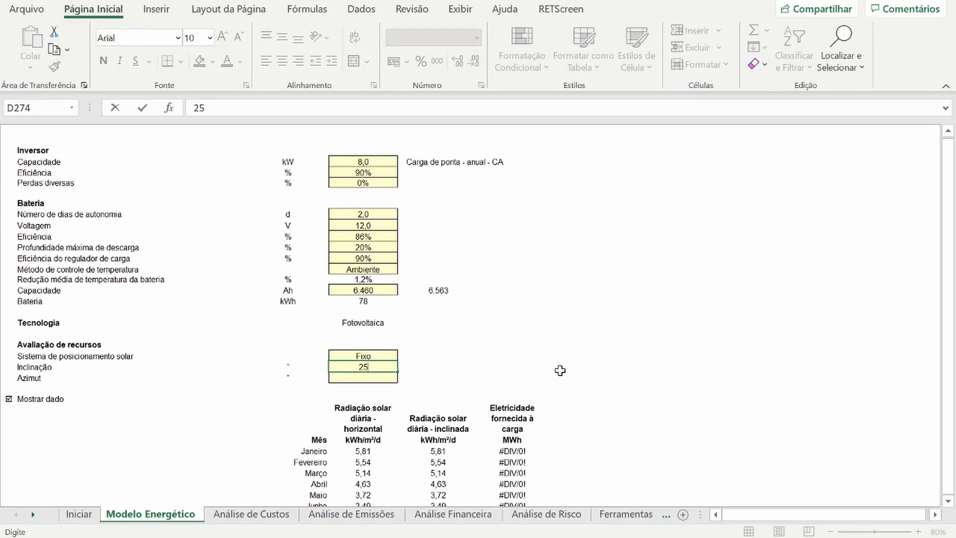
key(Return)
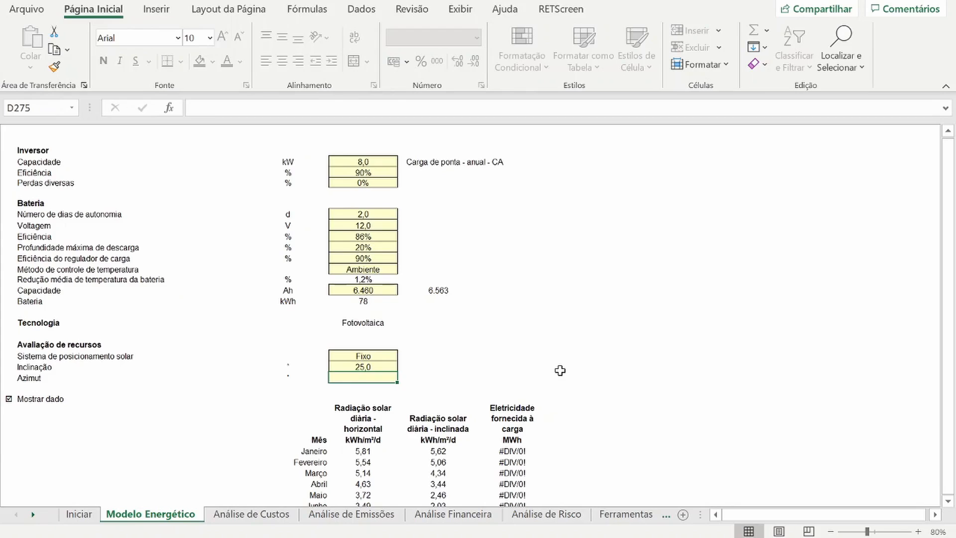
text(180)
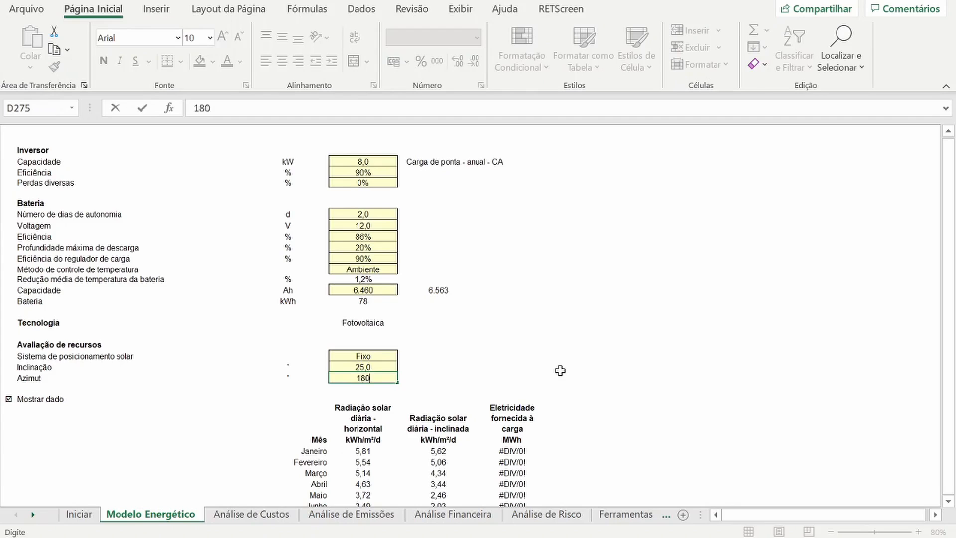
key(Return)
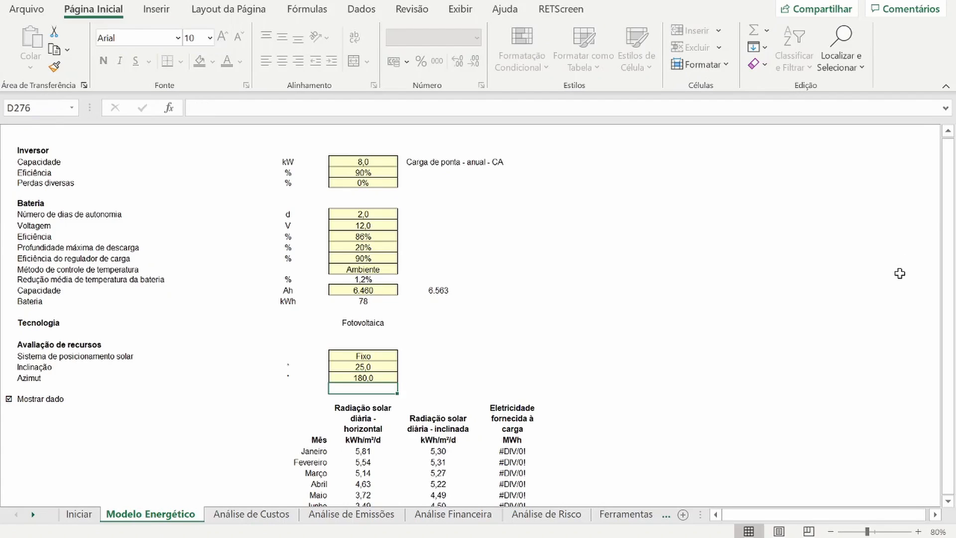
Step: Examine the monthly table of daily solar radiation on the horizontal and inclined planes and its annual values
click(948, 501)
click(948, 502)
click(948, 502)
click(952, 501)
click(952, 502)
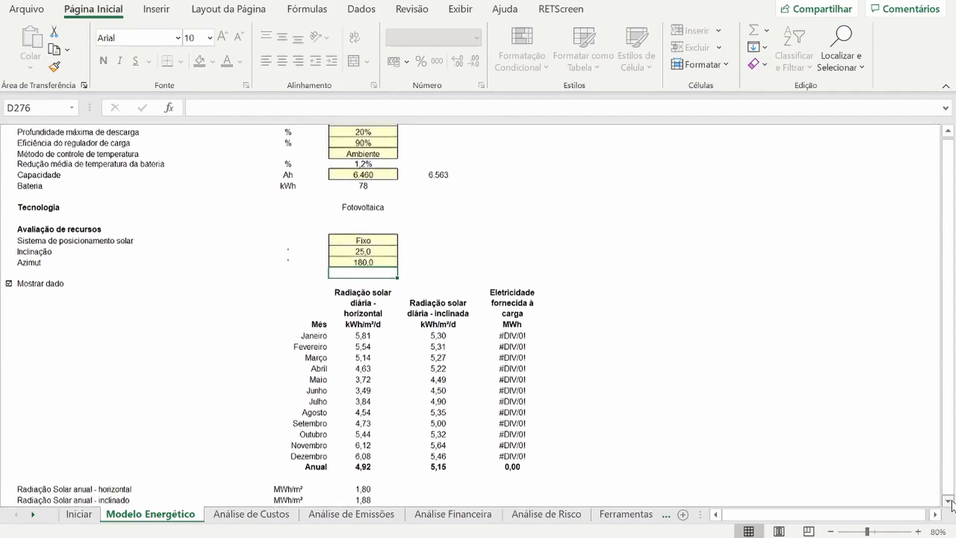
click(952, 501)
click(952, 502)
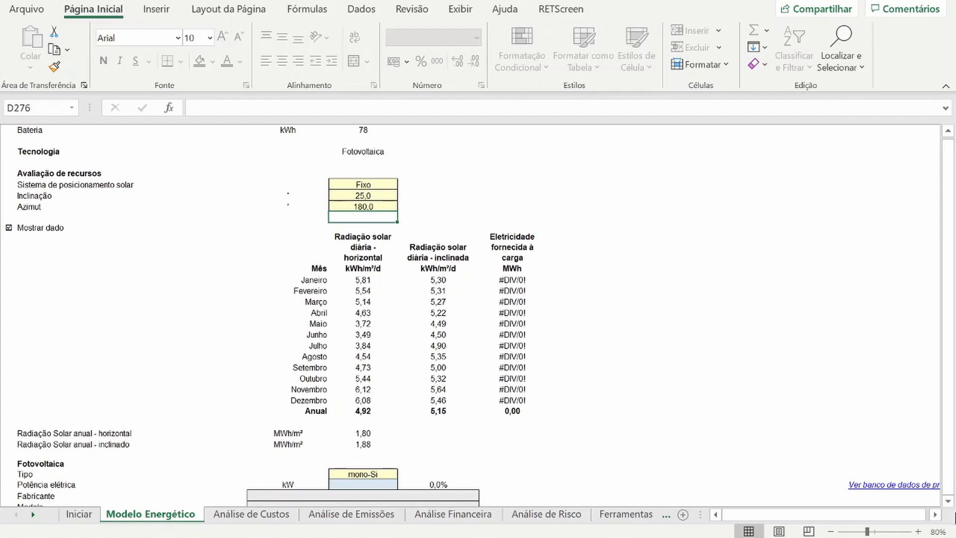
Step: Choose mono-Si as the module type in the Fotovoltaica section
scroll(952, 508, down, 3)
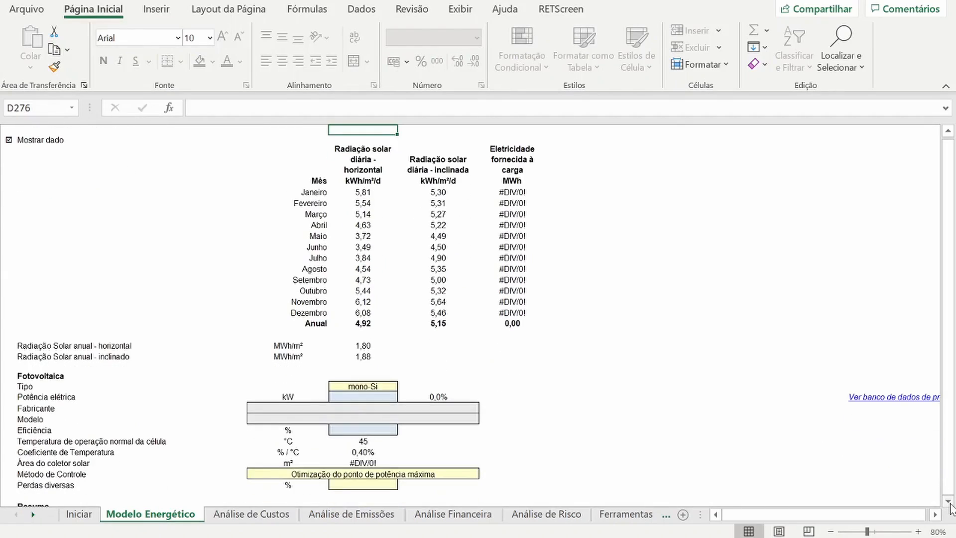
scroll(952, 508, down, 2)
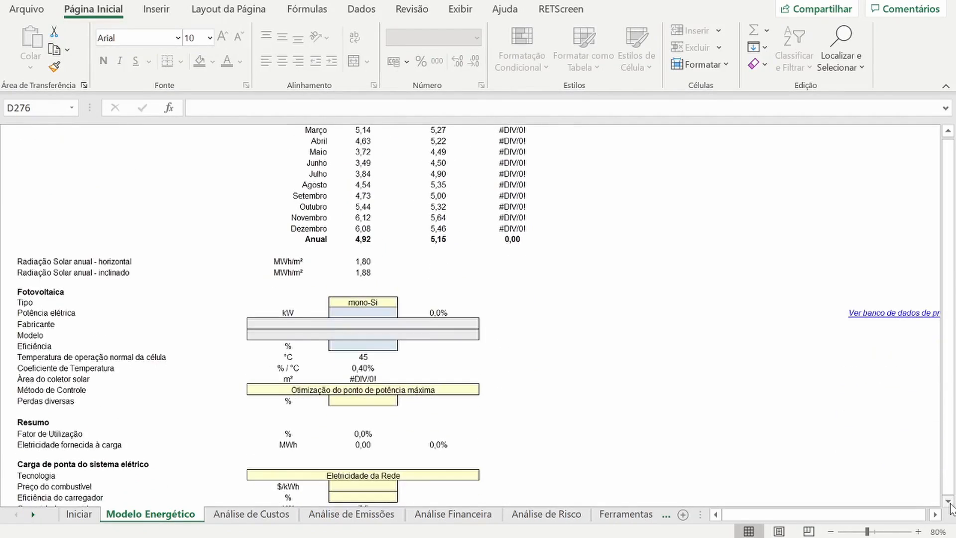
scroll(951, 508, down, 1)
scroll(951, 508, down, 2)
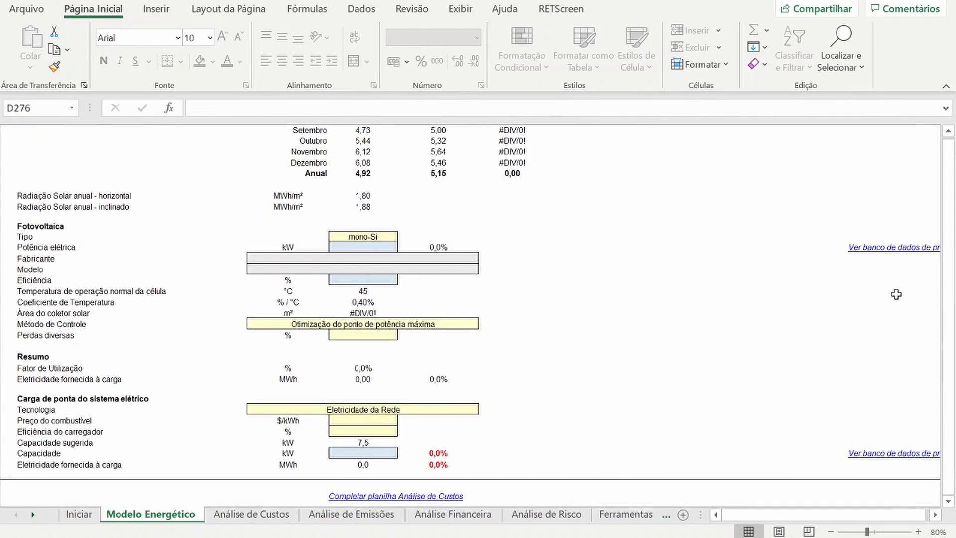
click(391, 236)
click(404, 236)
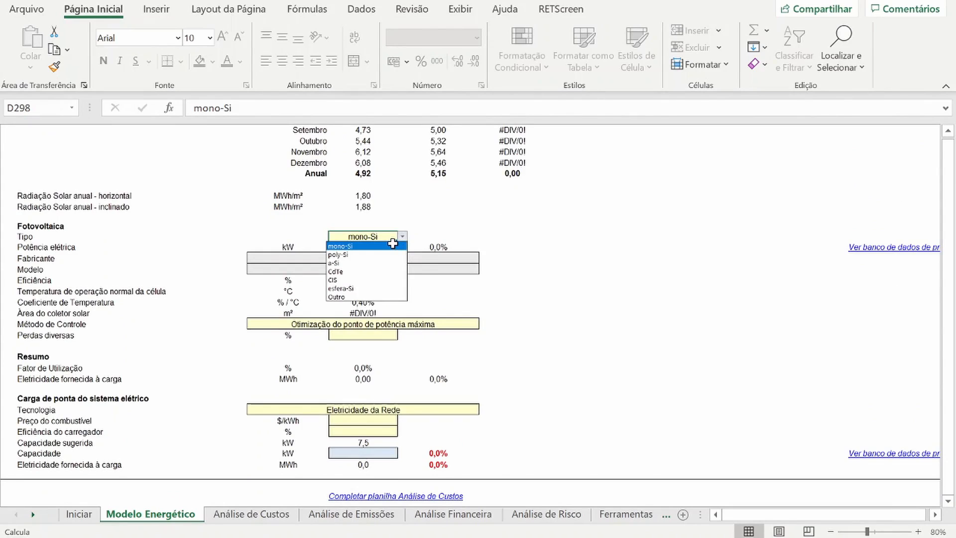
click(396, 245)
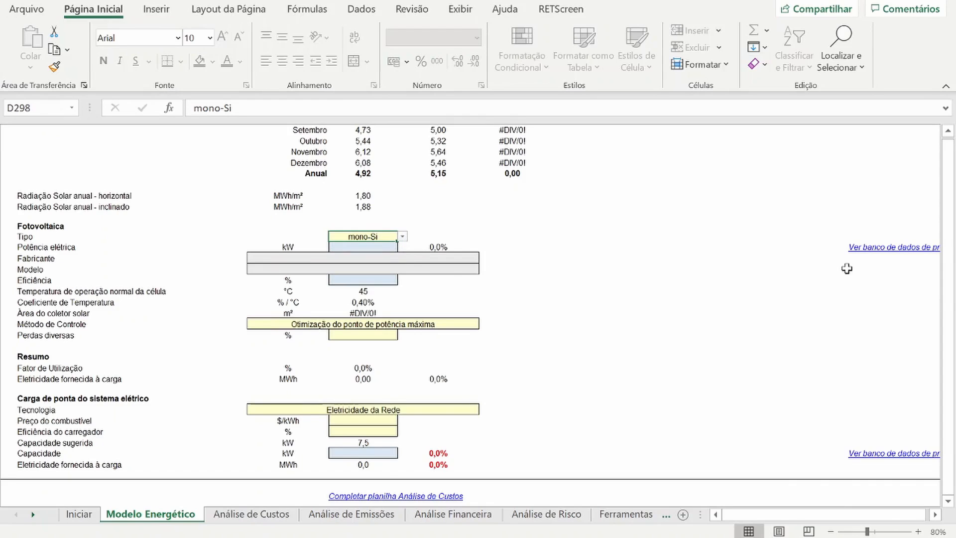
Step: Open the product database for the photovoltaic modules and select manufacturer Canadian Solar with model mono-Si - CS4A 150W
click(877, 248)
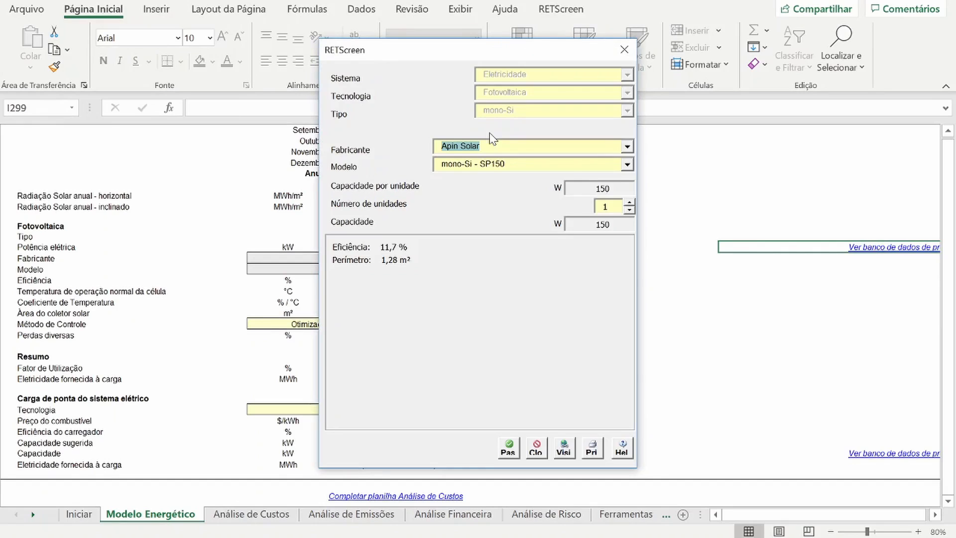
click(627, 147)
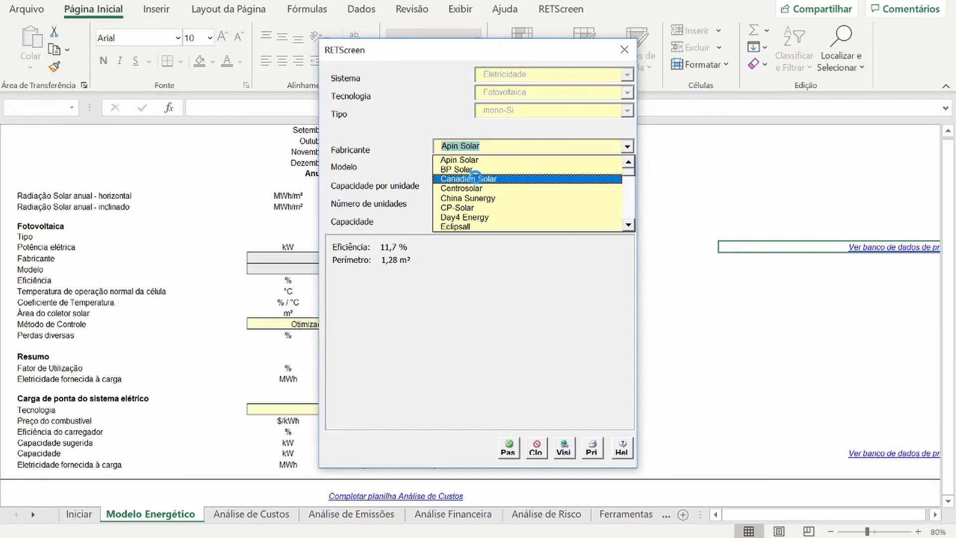
click(477, 180)
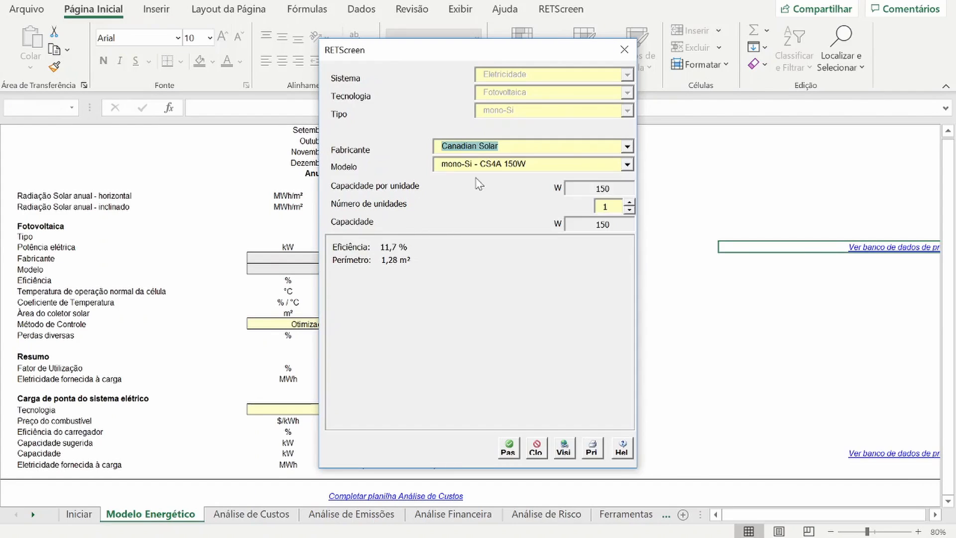
click(631, 164)
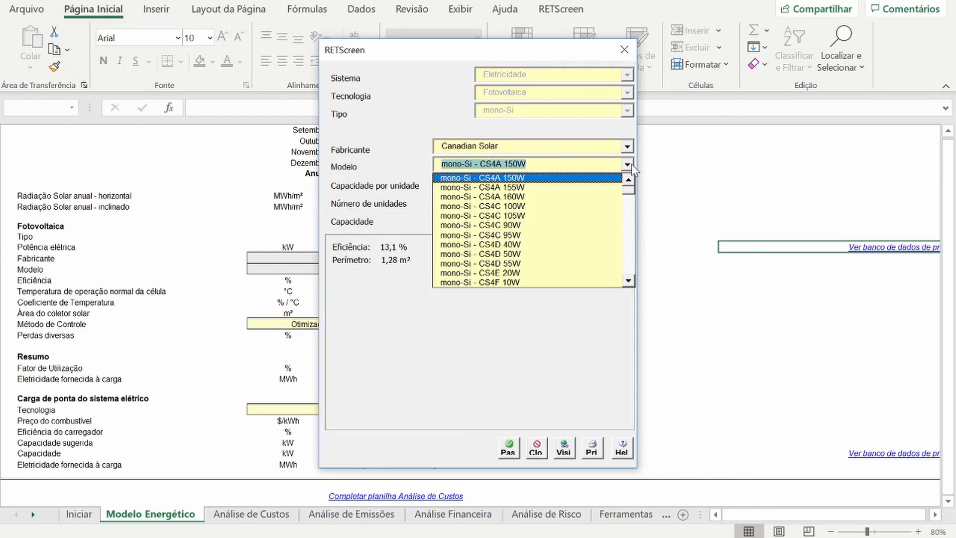
click(496, 184)
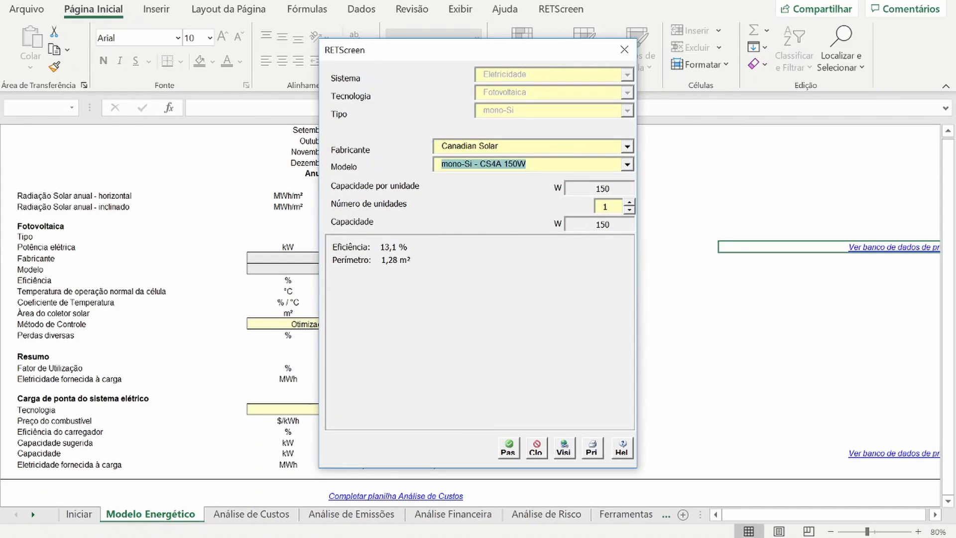
Step: Set the number of Canadian Solar modules to 10 and paste the product data into the energy model
click(630, 202)
click(630, 203)
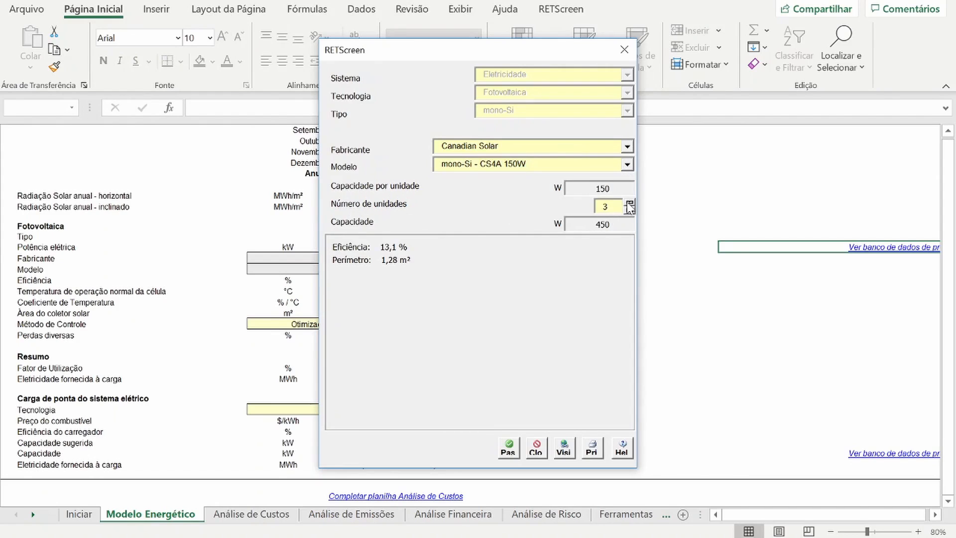
click(630, 204)
click(630, 204)
click(630, 204)
click(630, 203)
click(629, 204)
click(629, 204)
click(507, 445)
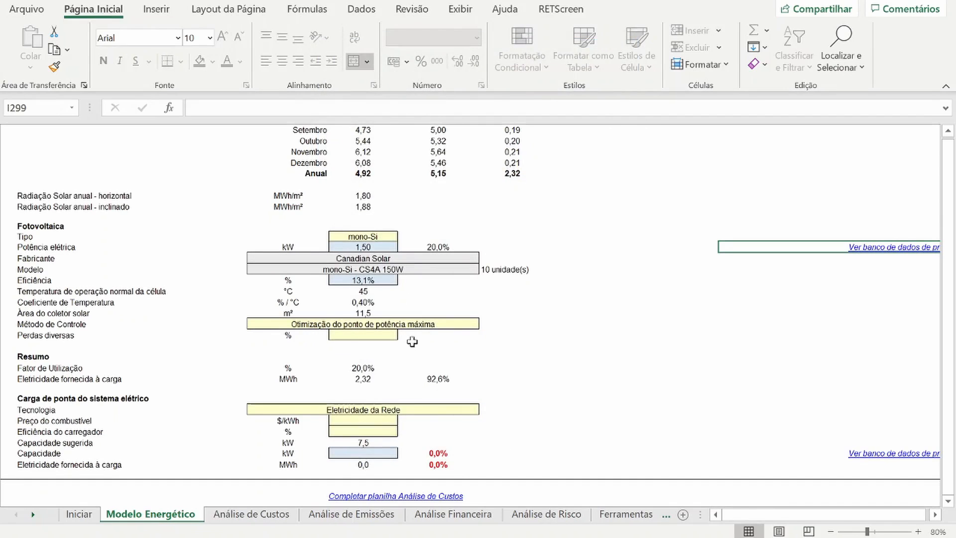